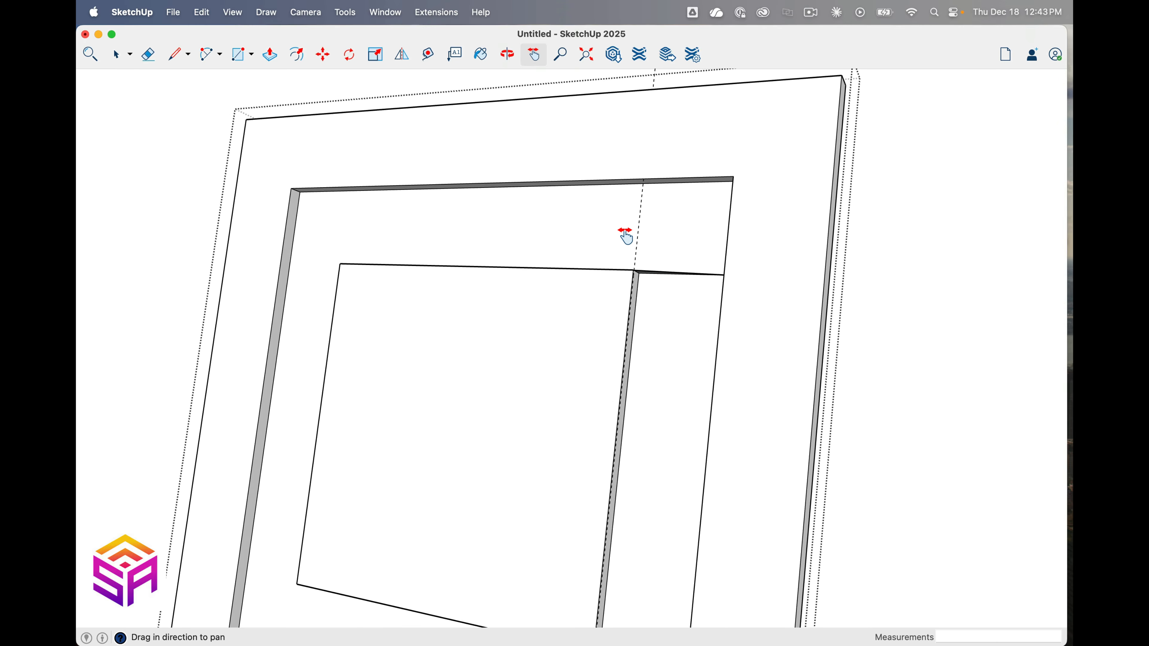
Extrude the thin triangular profile at the centre panel's corner with Follow Me, using only the panel's boundary edges as the path.
key(space)
click(544, 329)
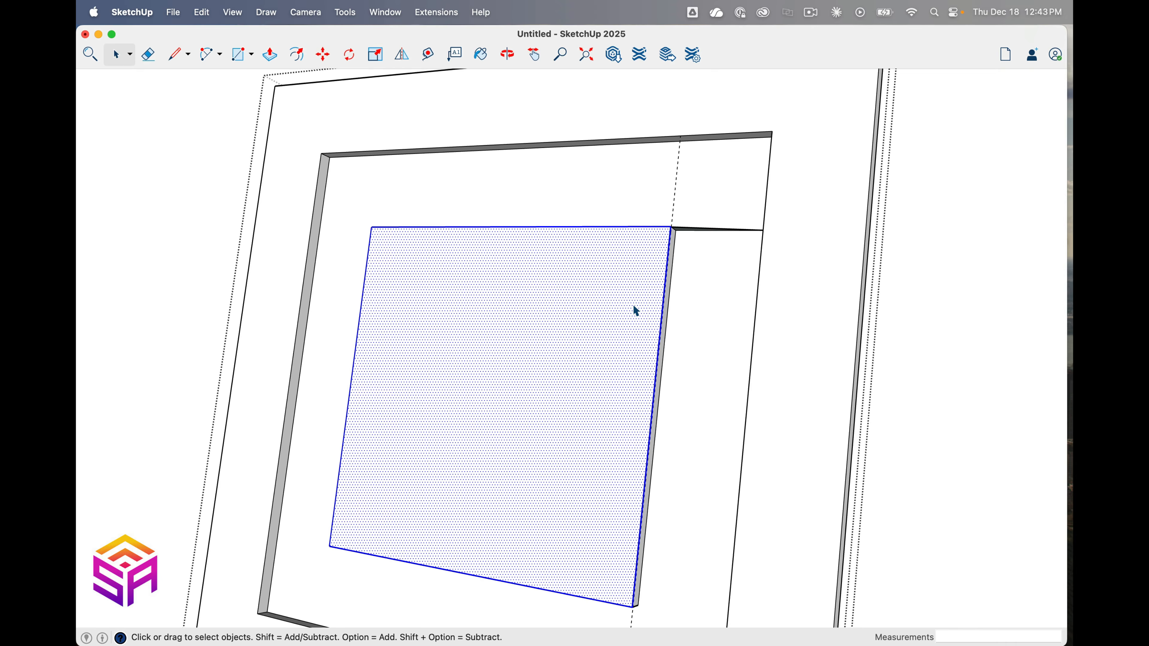
shift+click(525, 359)
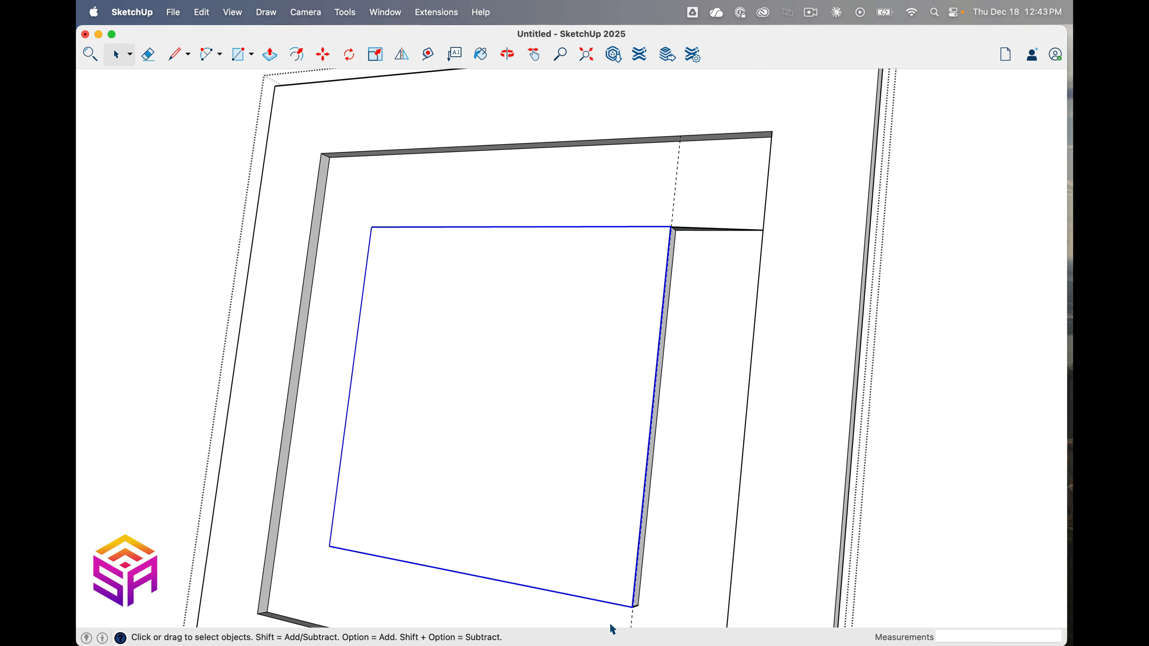
click(345, 12)
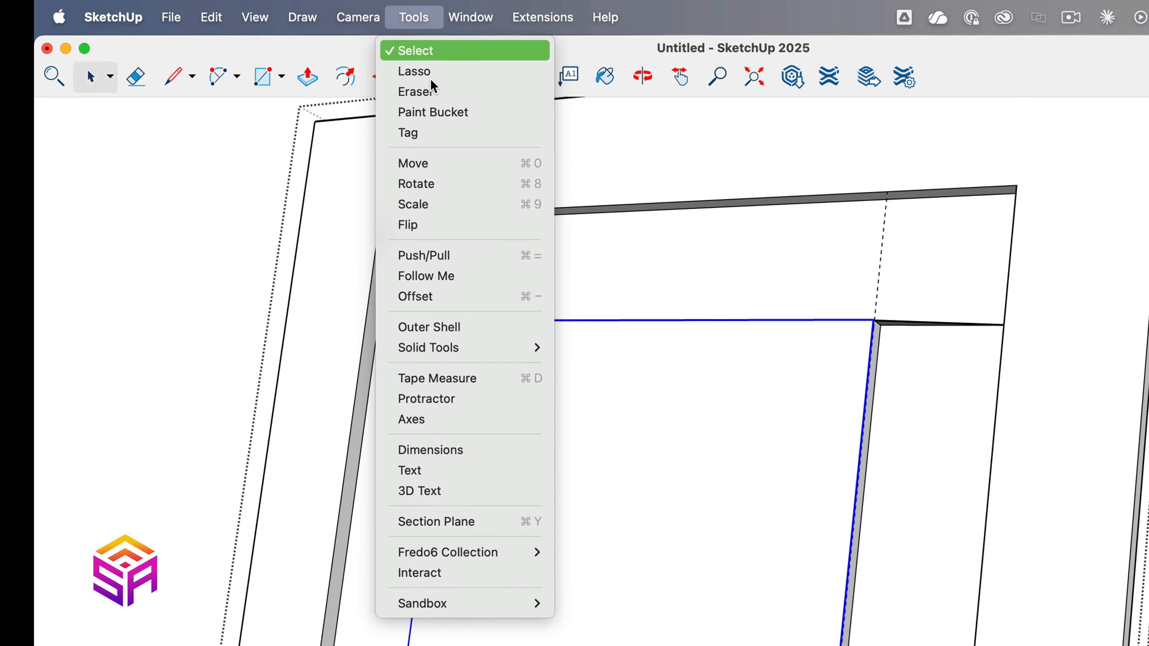
click(455, 277)
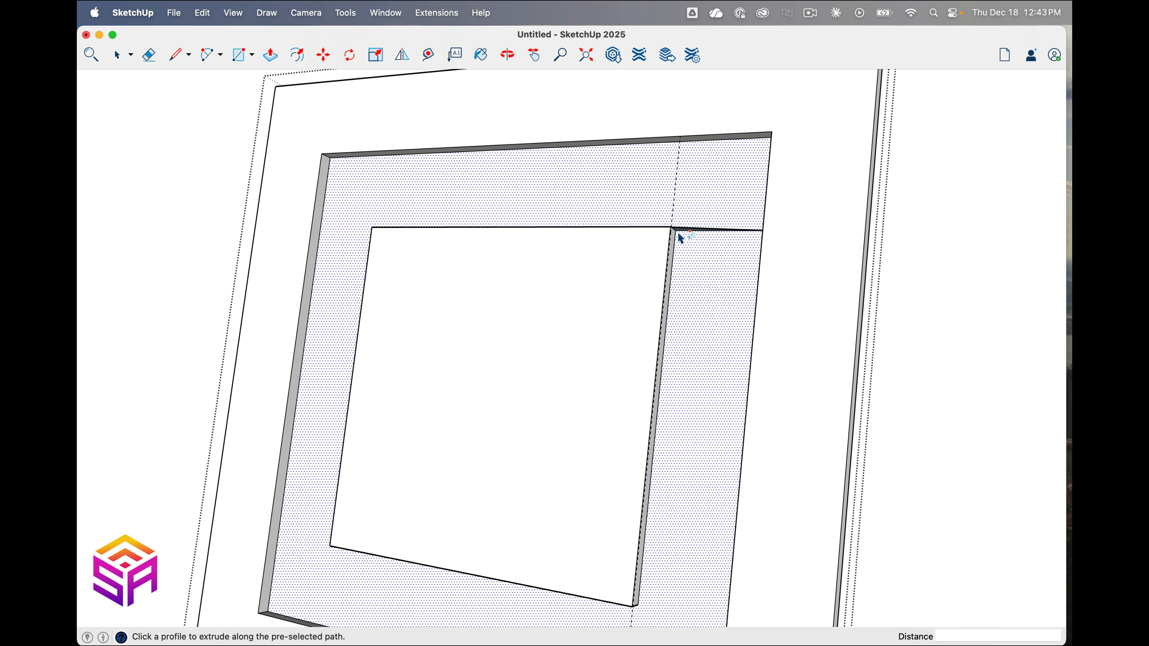
scroll(811, 296, up, 5)
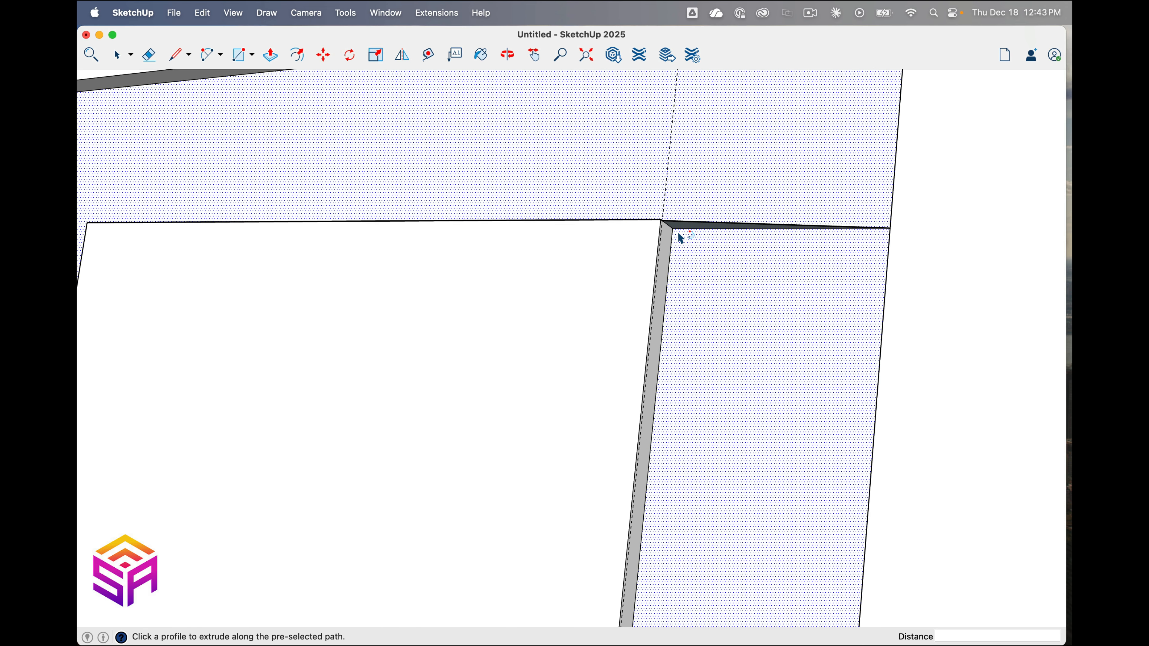
scroll(681, 238, up, 3)
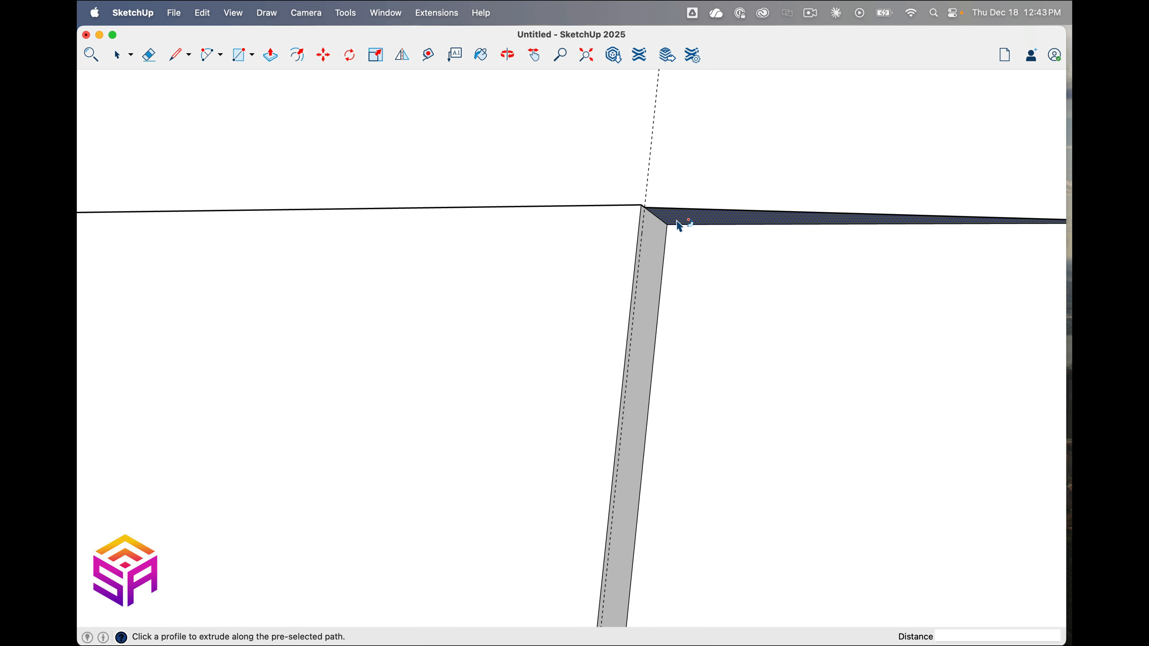
scroll(681, 223, up, 2)
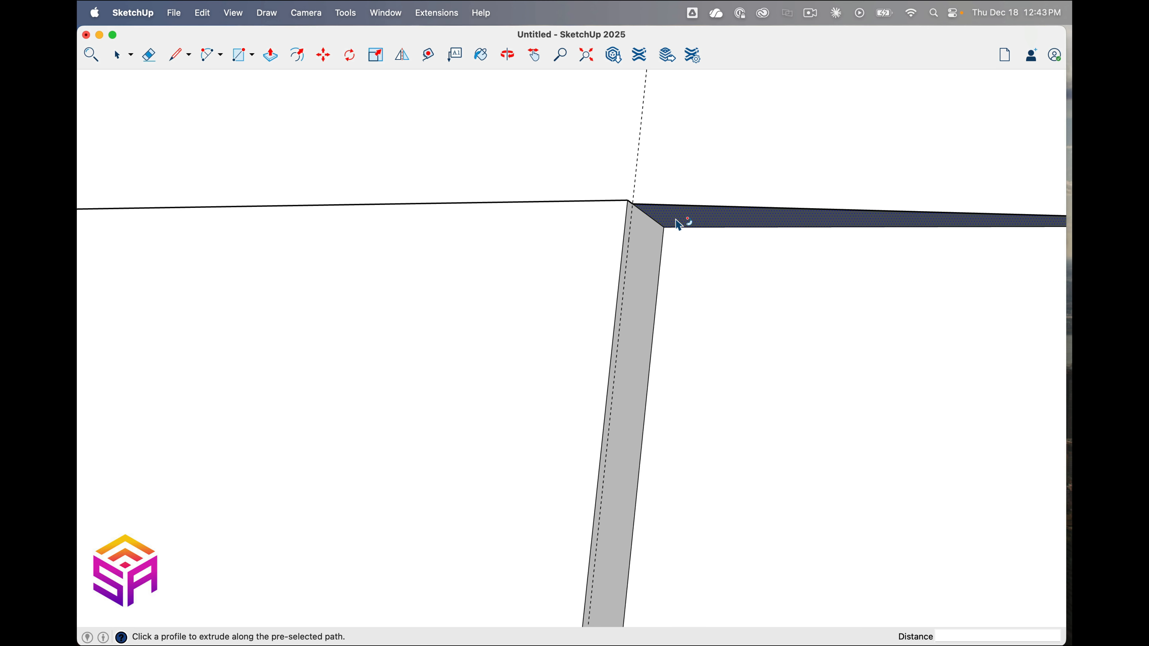
click(684, 221)
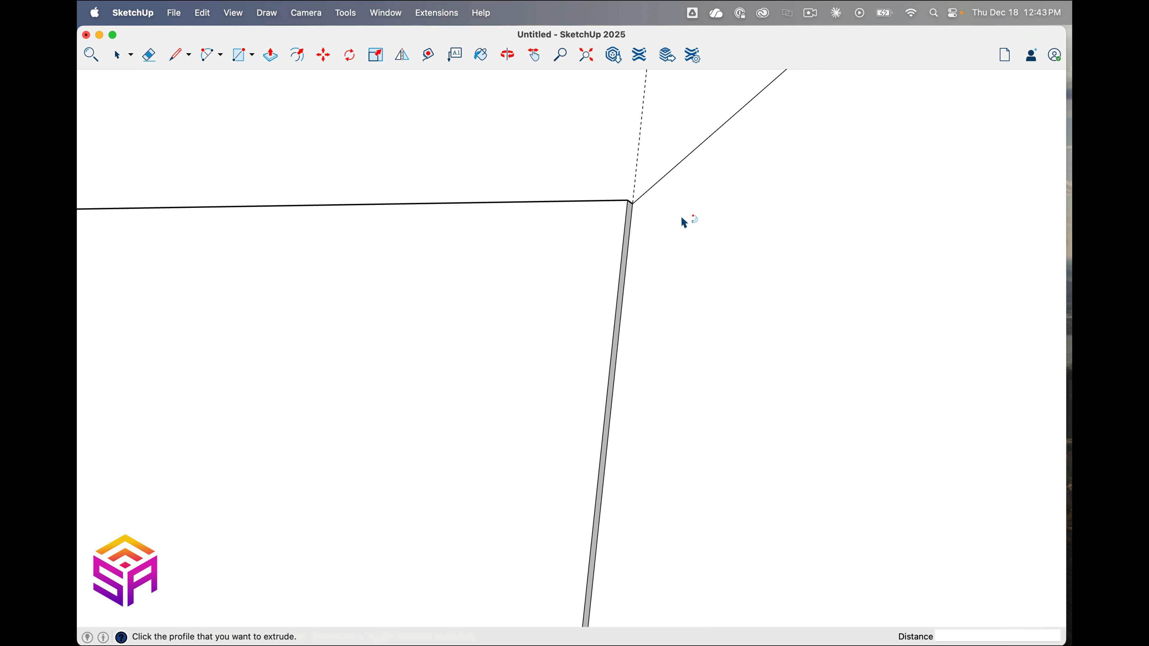
Examine the mitred bevel and the narrow lip around the raised centre panel, from an angle and up close.
scroll(683, 221, down, 6)
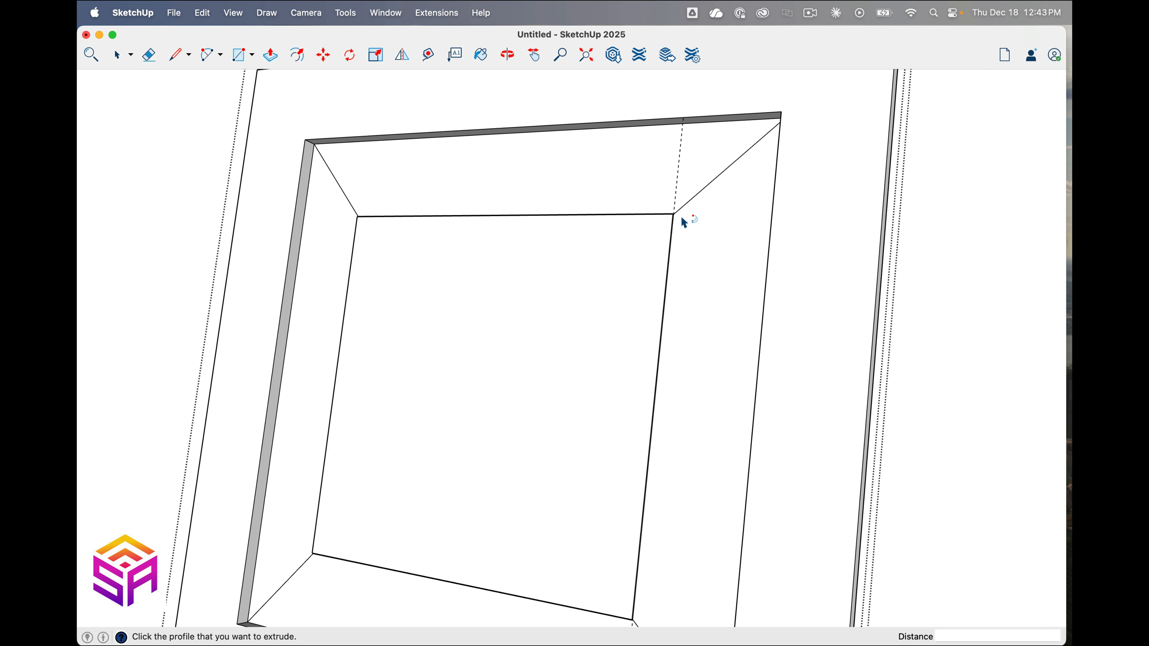
scroll(684, 222, down, 4)
click(507, 55)
mouse_move(527, 218)
mouse_down()
mouse_move(516, 238)
mouse_move(377, 216)
mouse_up()
mouse_move(613, 315)
mouse_down()
mouse_move(367, 323)
mouse_move(513, 306)
mouse_move(731, 313)
mouse_move(593, 328)
mouse_up()
mouse_move(650, 303)
mouse_down()
mouse_move(462, 316)
mouse_move(400, 303)
mouse_move(657, 300)
mouse_move(579, 302)
mouse_move(543, 223)
mouse_up()
scroll(550, 210, up, 5)
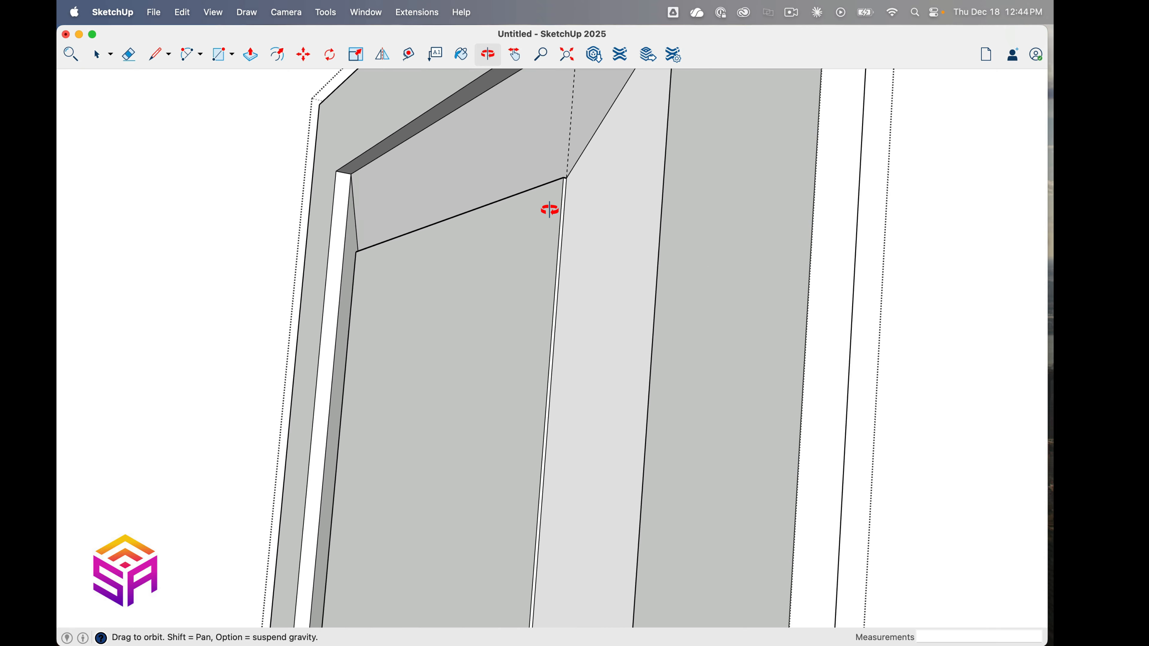
scroll(548, 208, up, 2)
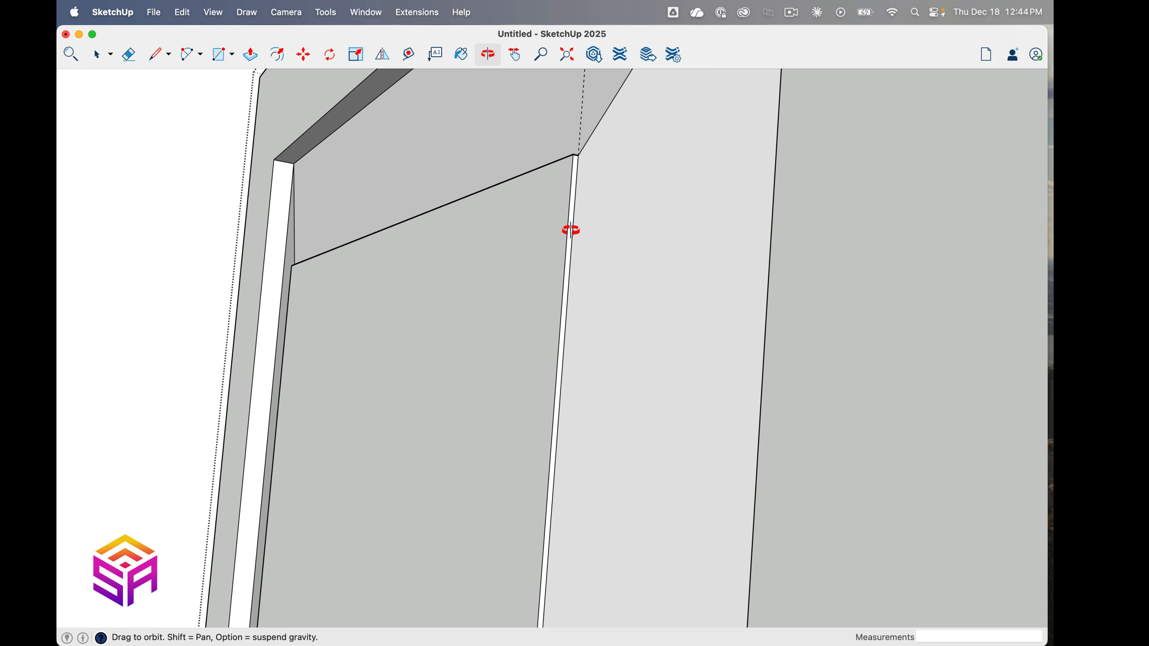
scroll(571, 230, down, 1)
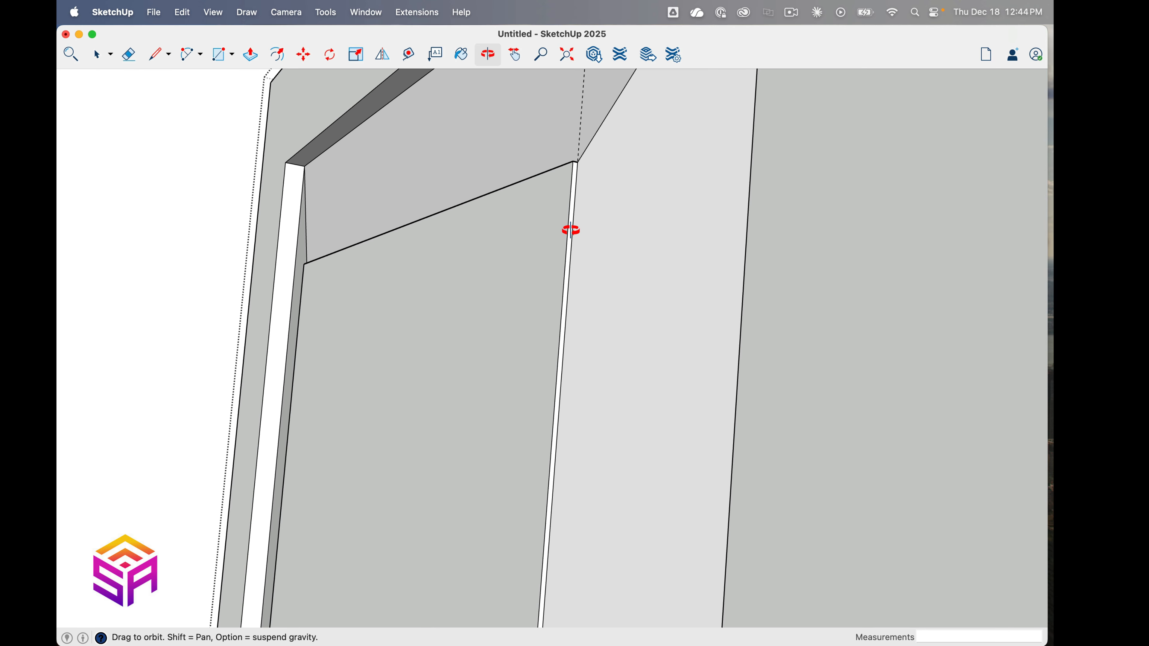
scroll(571, 230, down, 5)
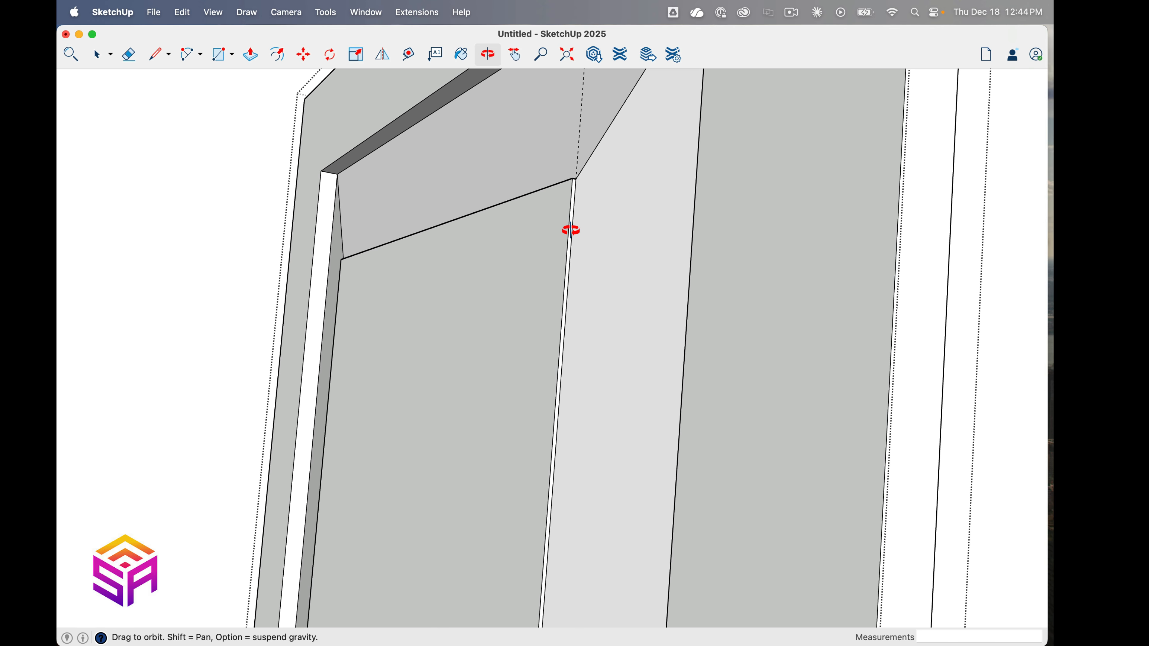
scroll(571, 231, down, 2)
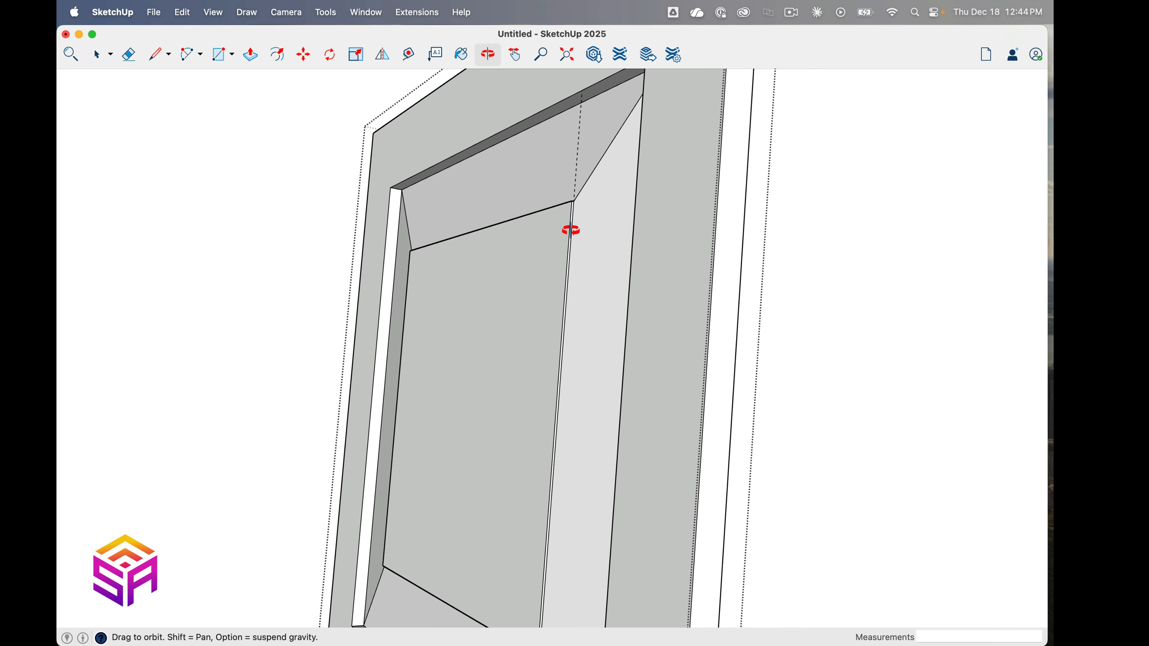
scroll(571, 231, down, 1)
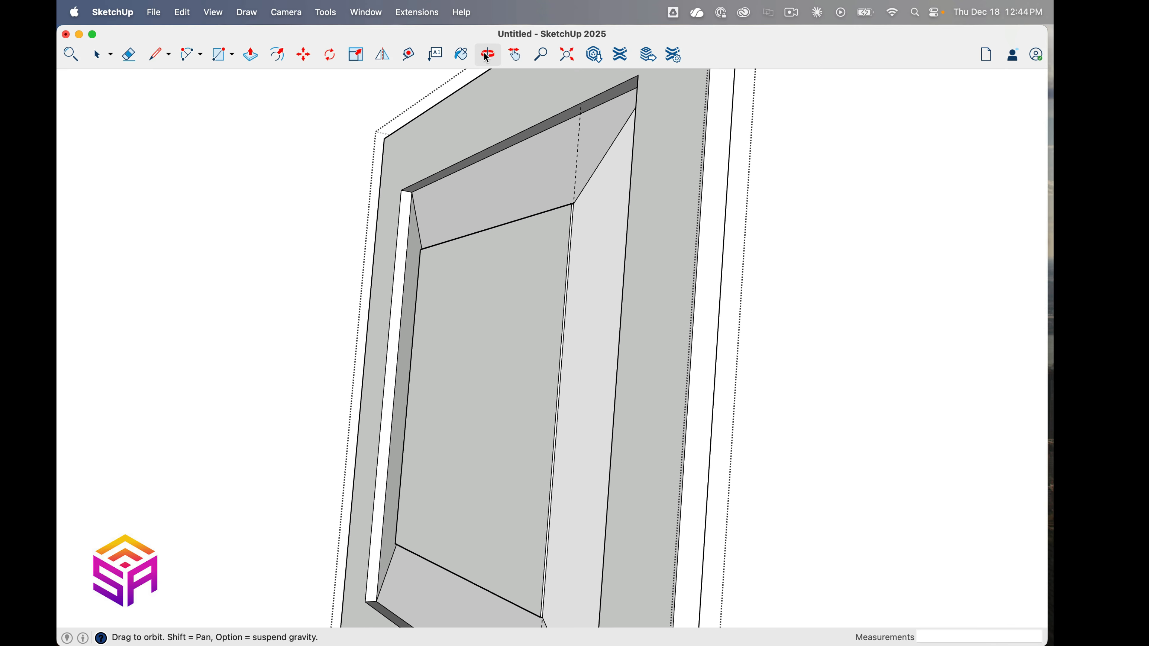
Delete the entire door model, viewed from the front.
drag(469, 398, 563, 418)
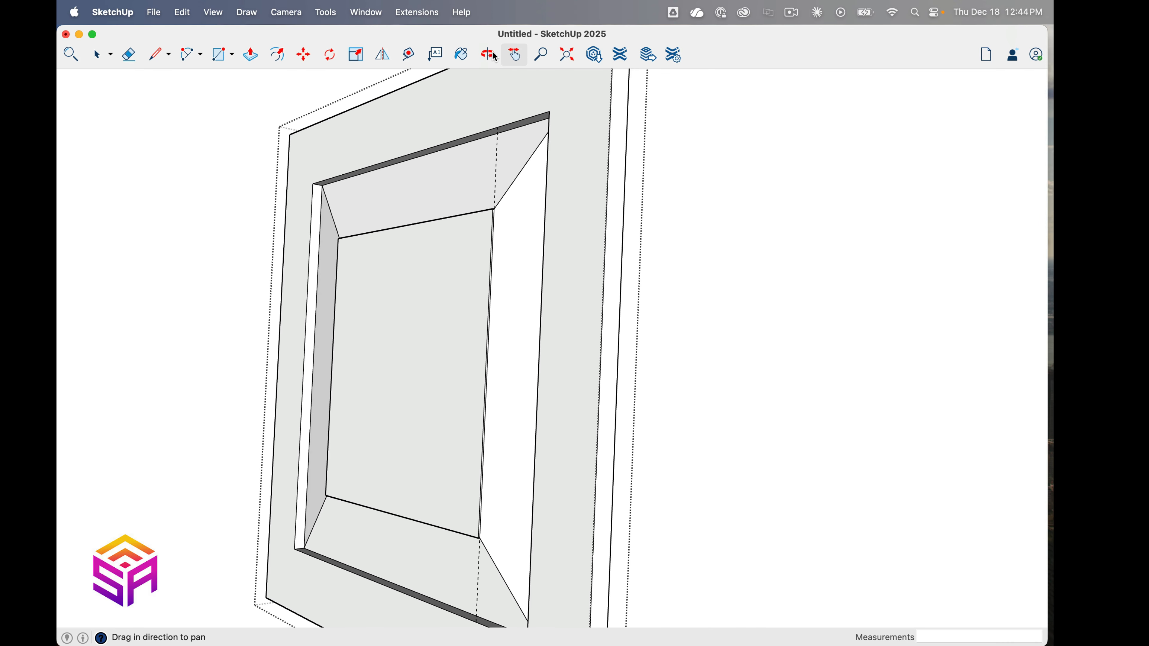
click(489, 54)
drag(487, 346, 861, 372)
click(516, 55)
drag(651, 254, 587, 217)
key(space)
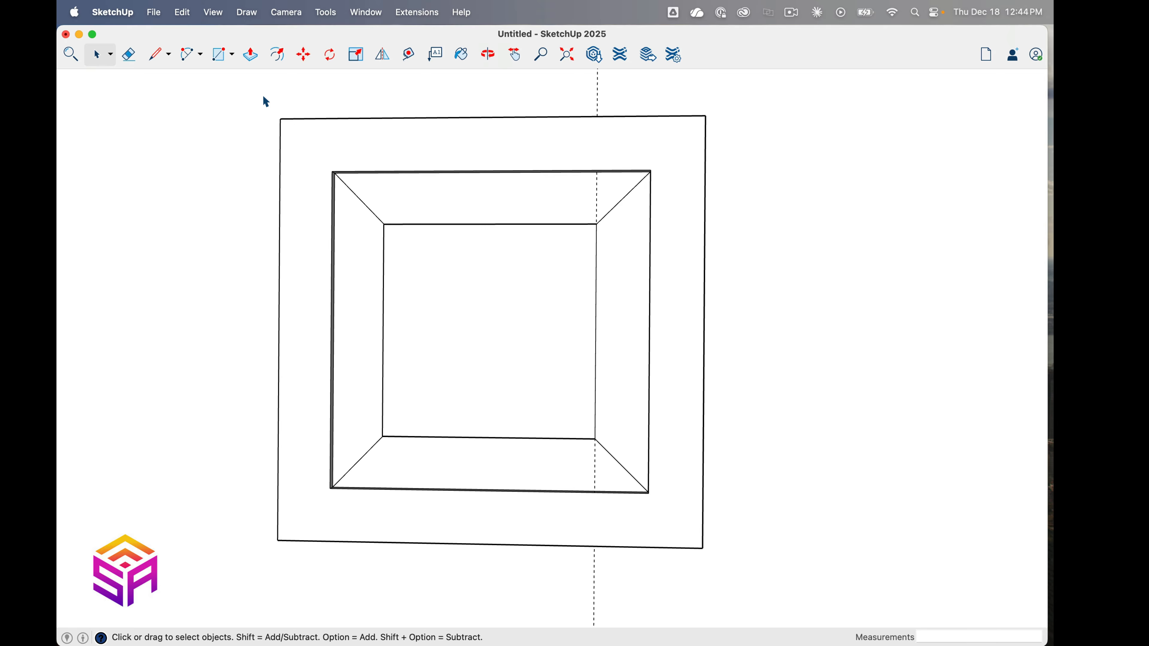
key(super+a)
key(Delete)
Draw a 24 by 24 inch upright square in the empty model.
key(r)
click(346, 141)
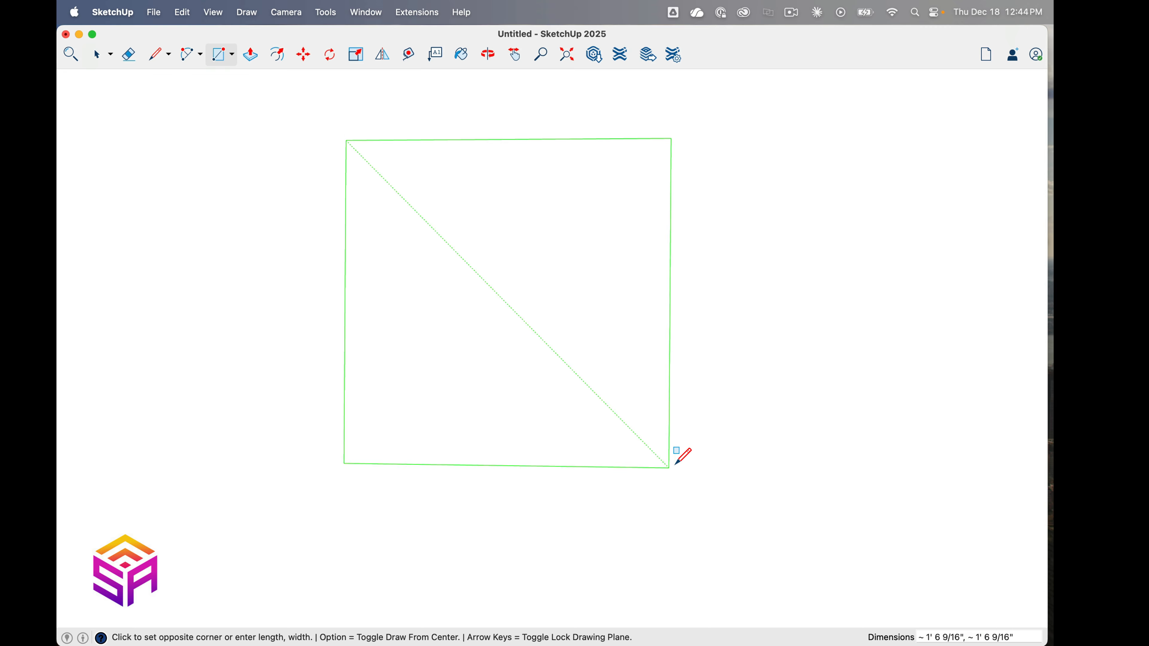
text(24,24)
key(Return)
key(space)
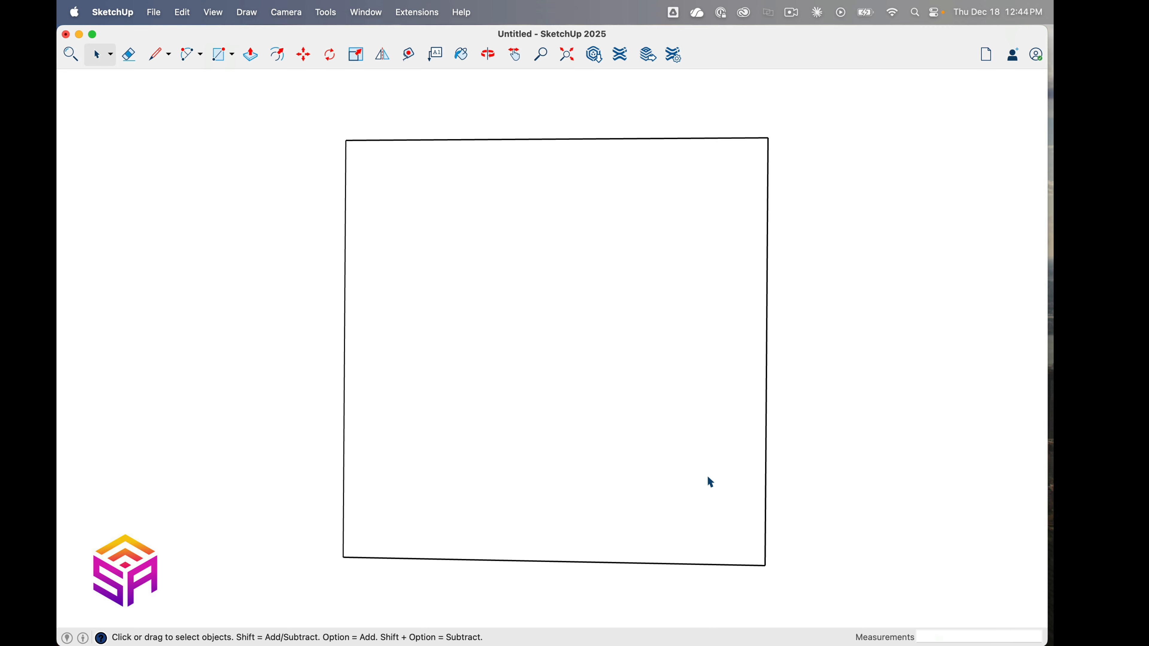
Group the square and extrude its face into a slab 3/4" thick inside the group.
click(700, 390)
right_click(700, 389)
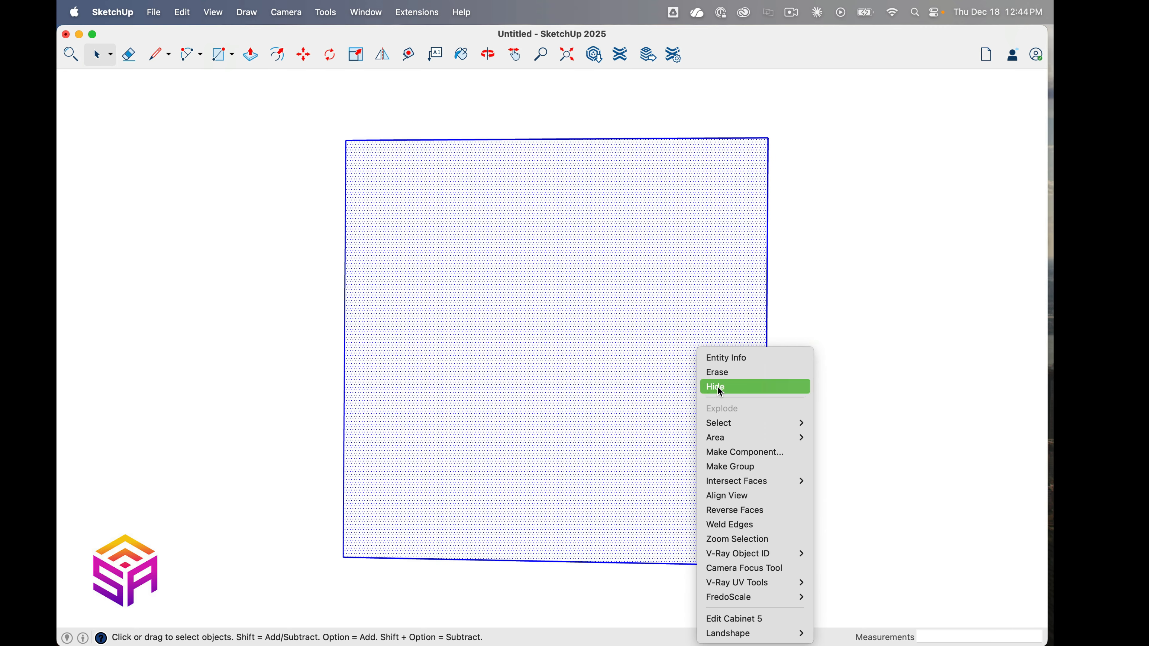
click(746, 465)
key(p)
click(618, 333)
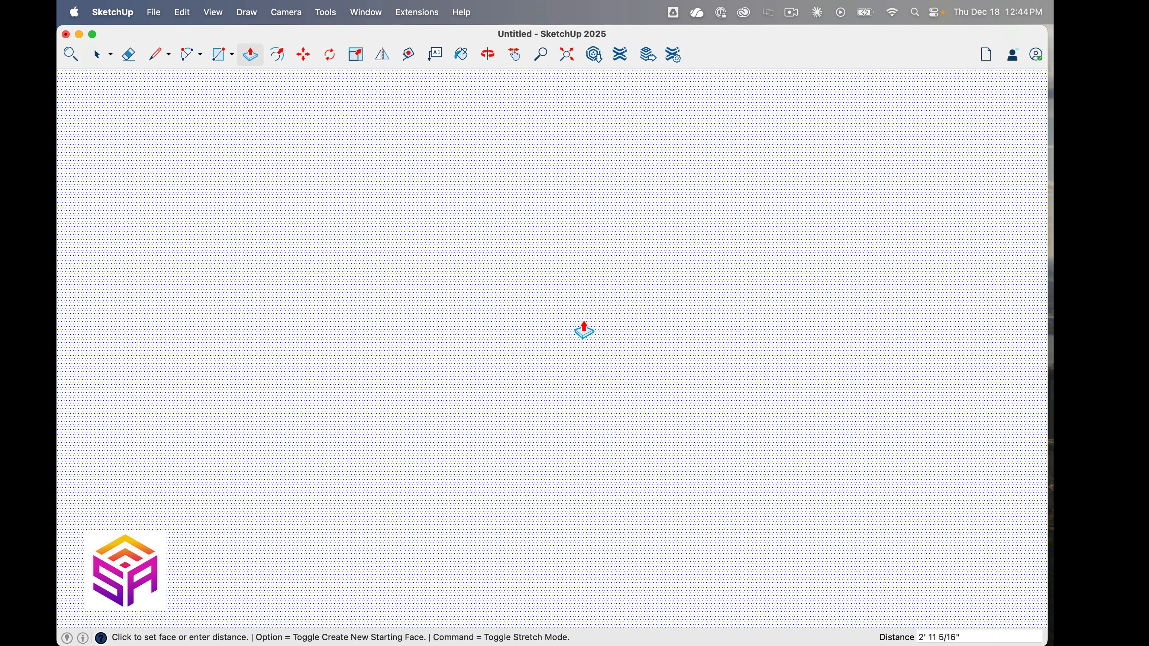
text(1/2)
key(Return)
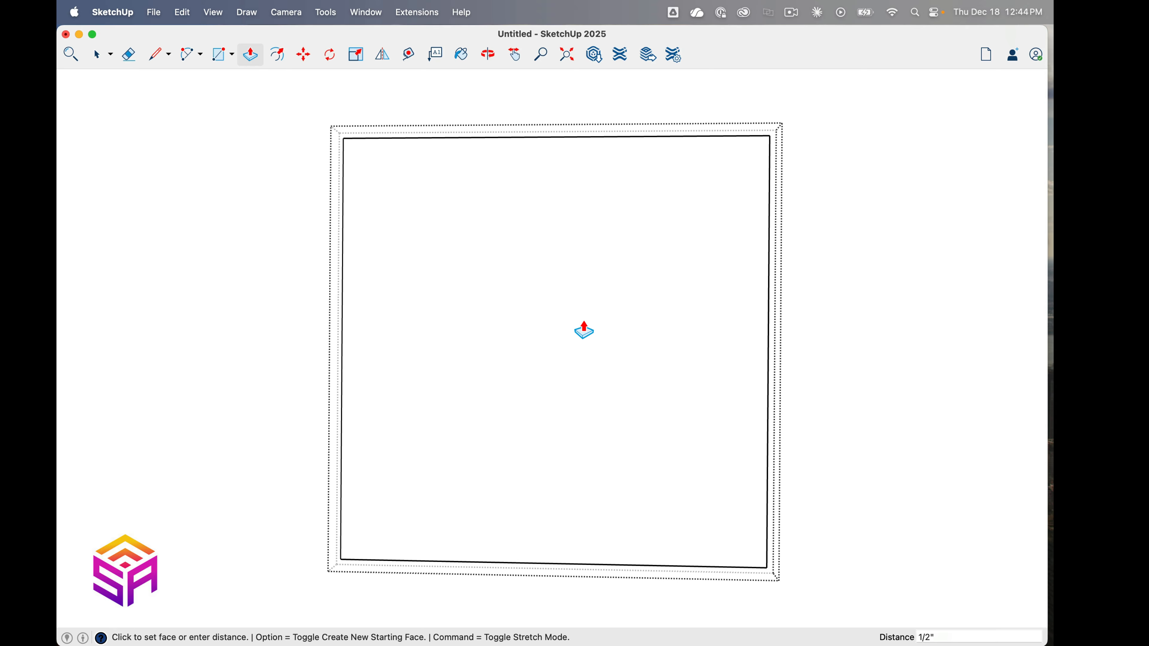
key(Return)
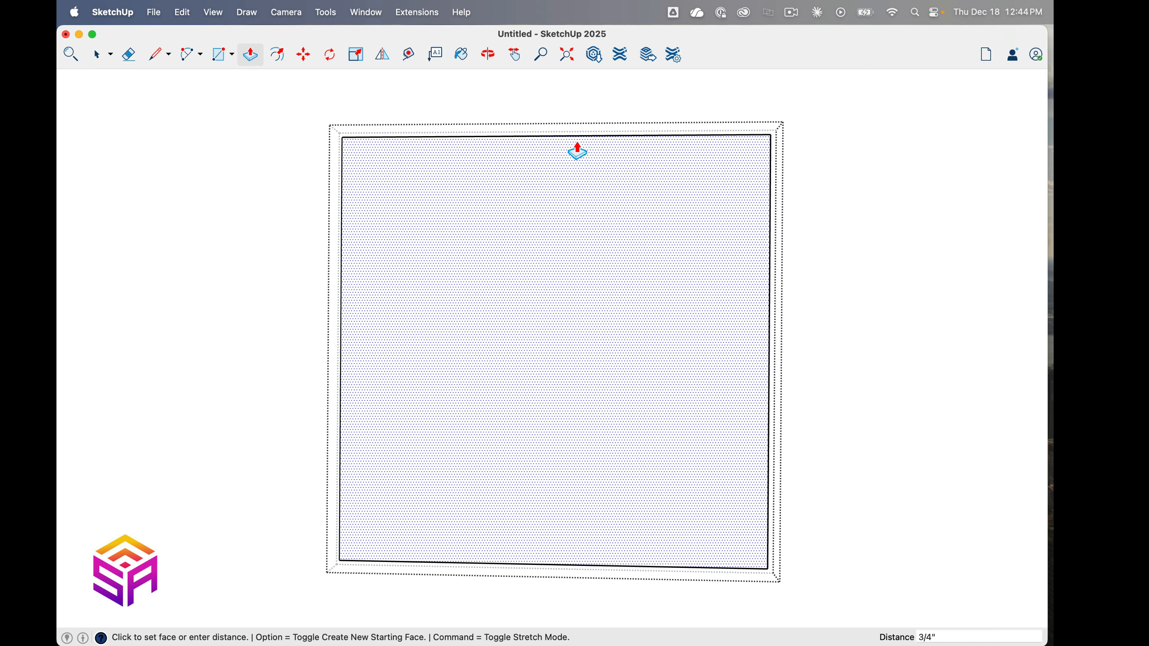
Offset the outline of the slab's front face 3" inward to define the door frame.
click(487, 53)
drag(582, 372, 605, 385)
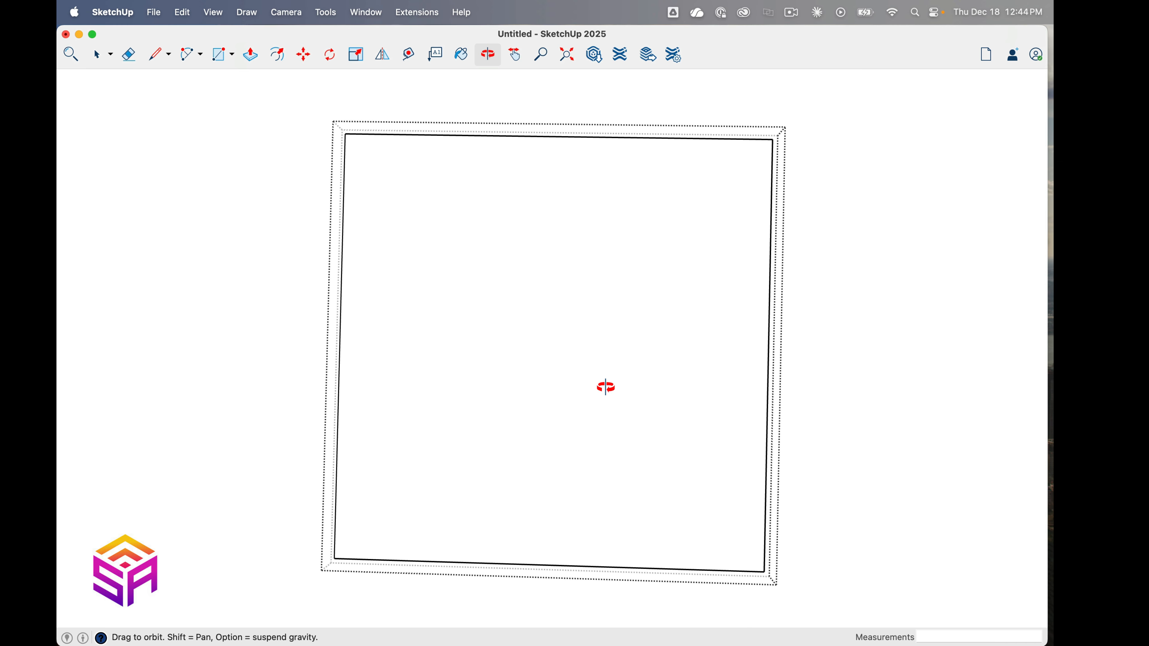
drag(595, 282, 615, 299)
drag(277, 215, 828, 454)
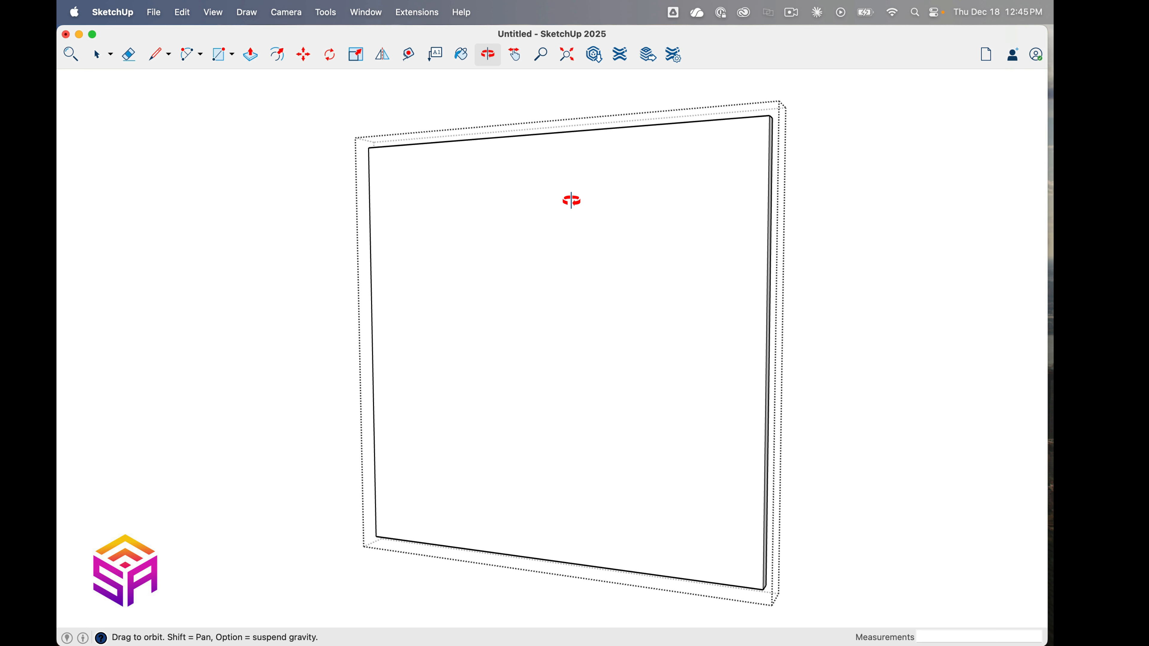
key(f)
click(439, 143)
text(3)
key(Return)
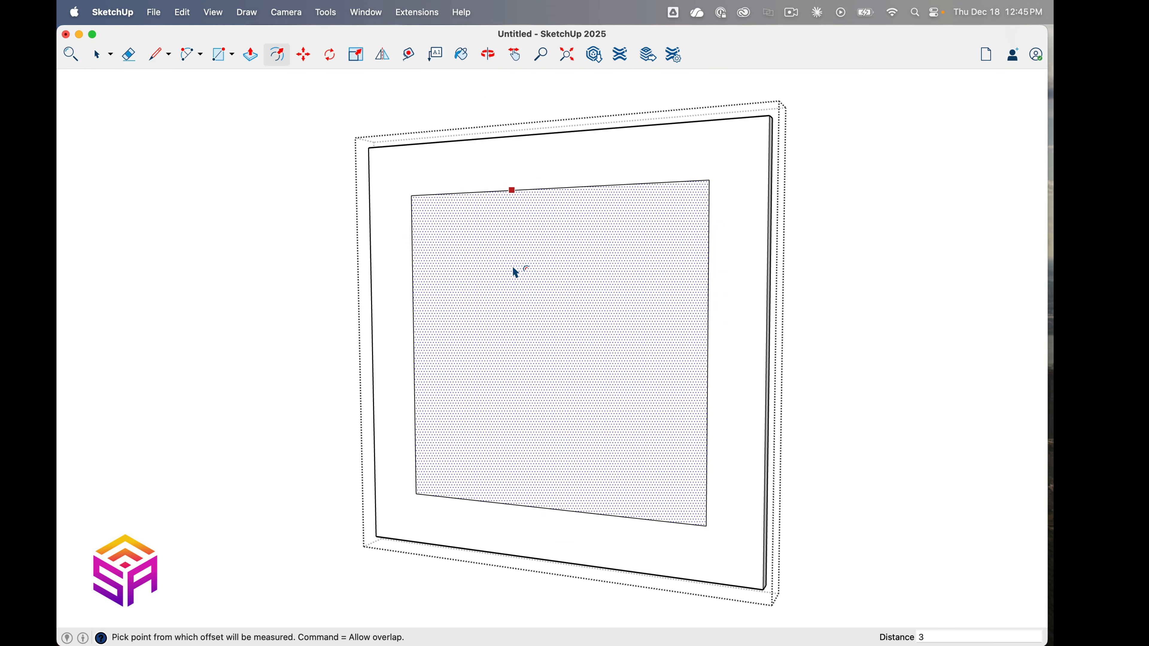
Recess the face inside the frame by 1/2" with Push/Pull.
key(space)
key(p)
click(524, 281)
text(1/2)
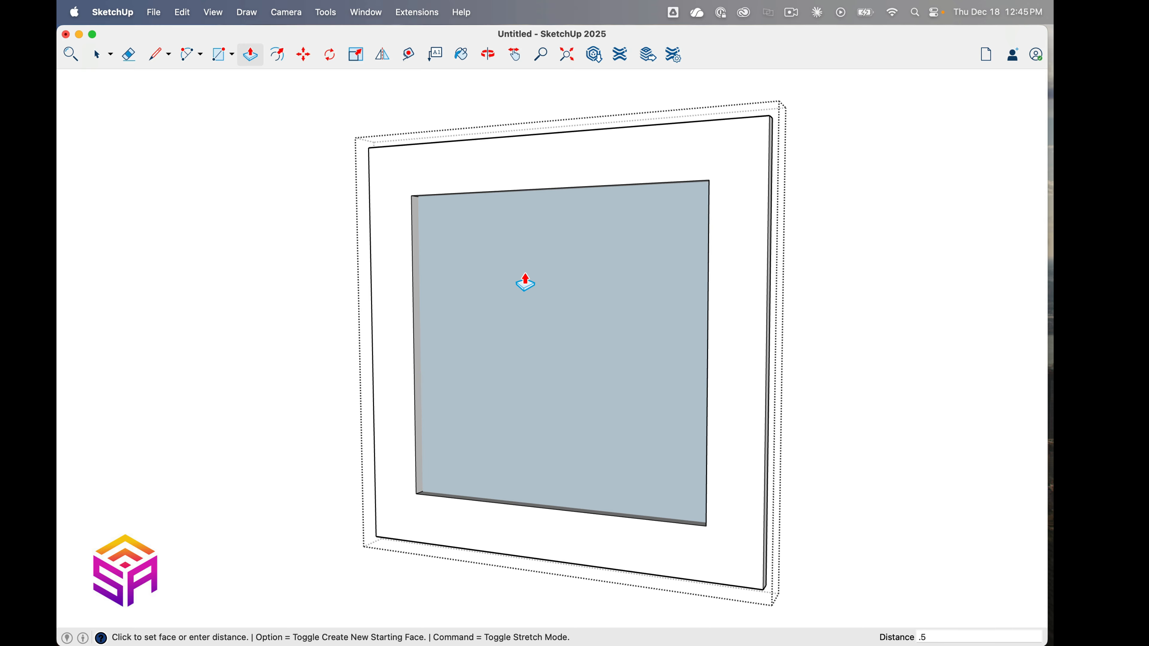
key(Return)
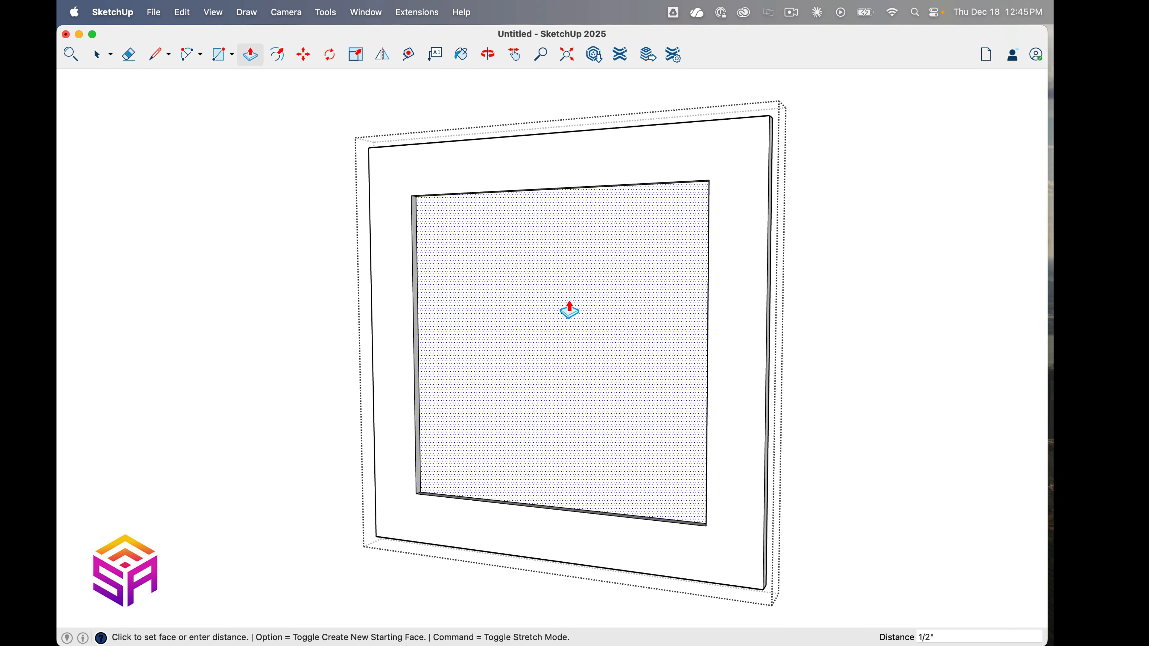
Offset the outline of the recessed face 3" inward to create a smaller centre square.
key(space)
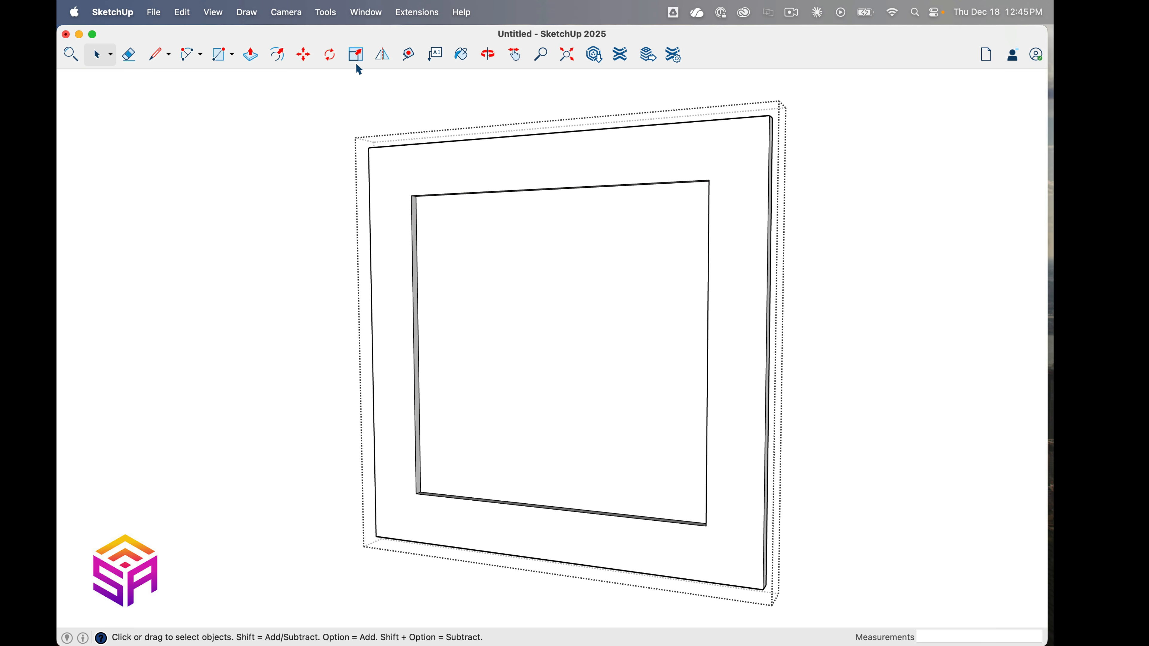
click(278, 54)
click(418, 266)
text(3)
key(Return)
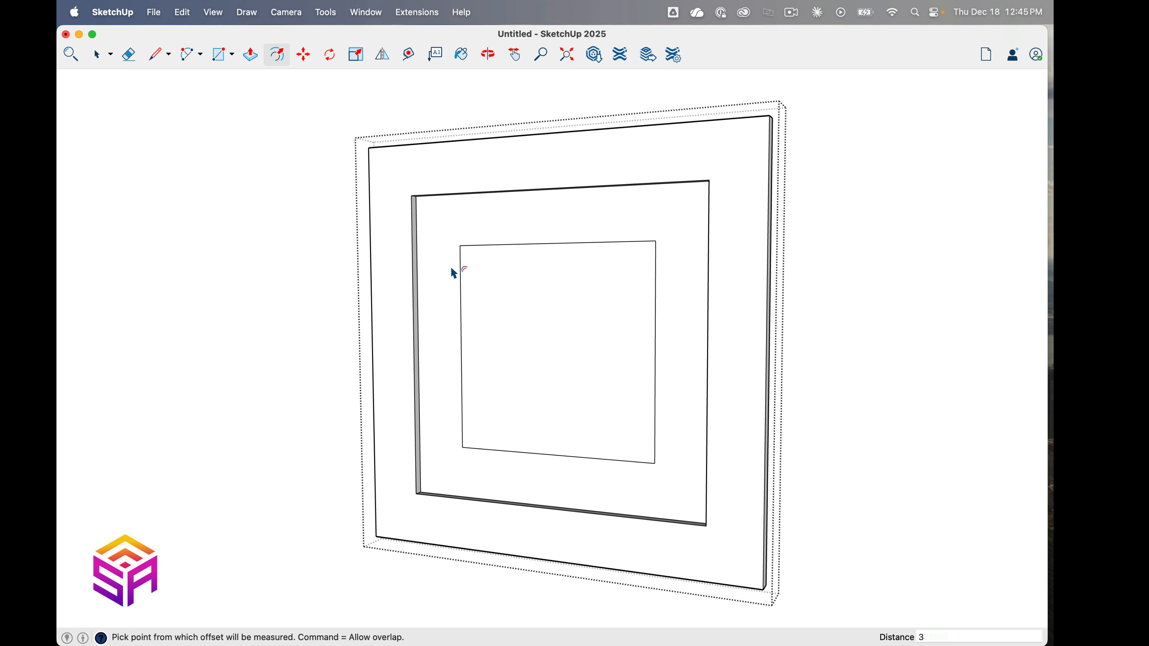
key(space)
Select the centre square's face with its edges and temporarily show the model axes to check the move direction.
click(585, 300)
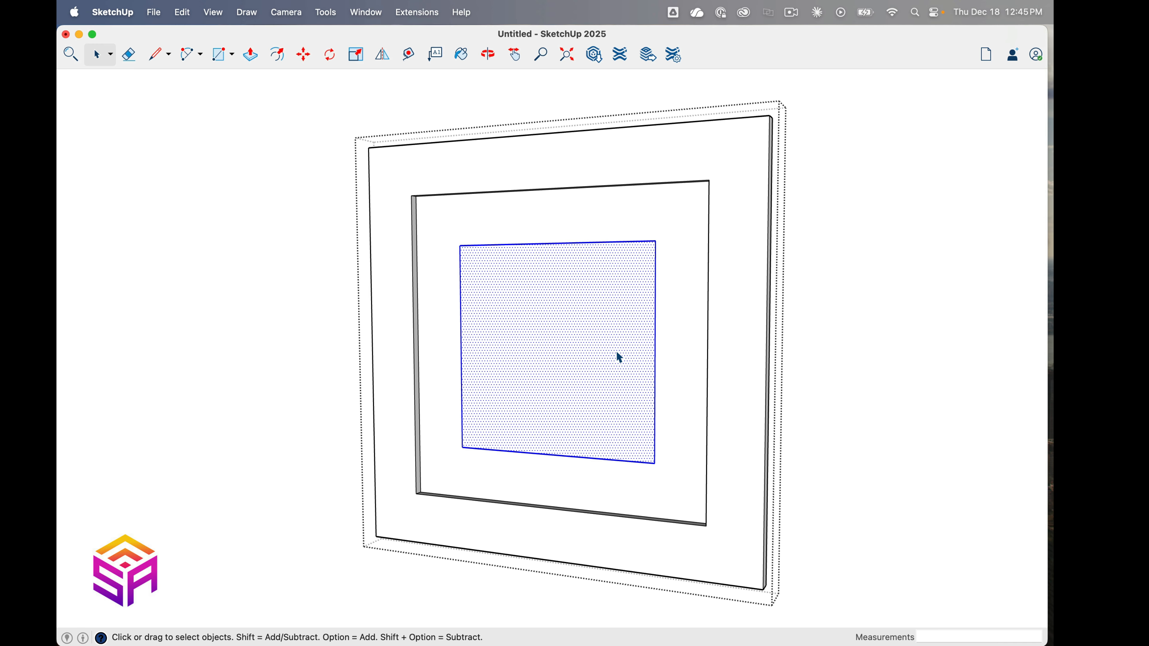
key(m)
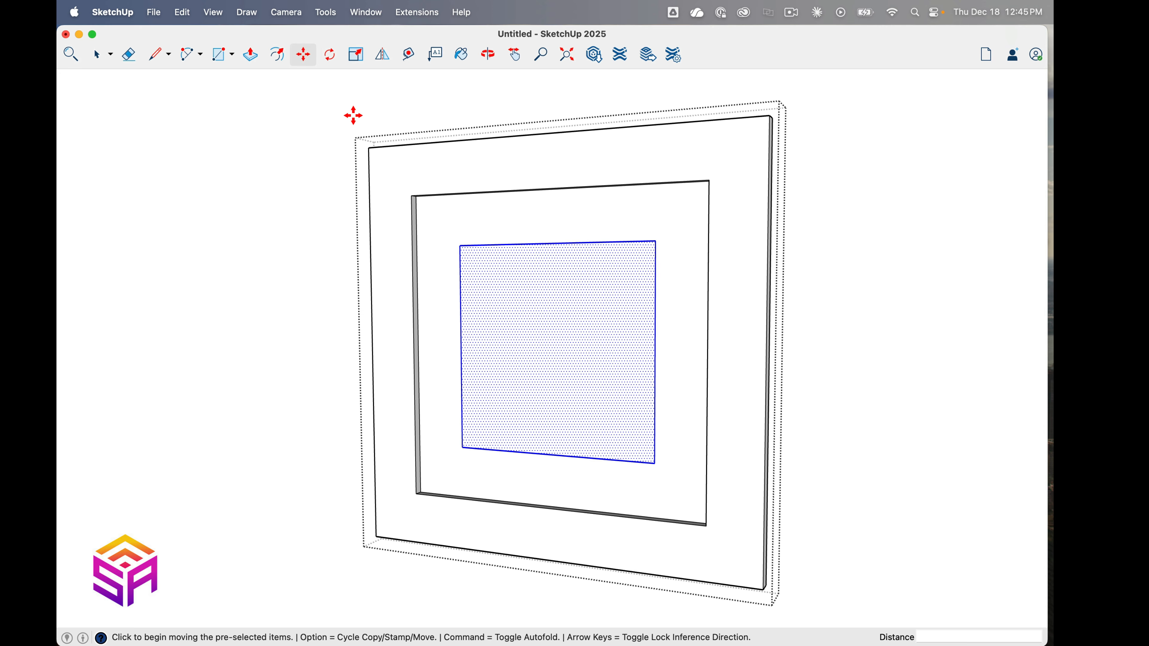
click(222, 14)
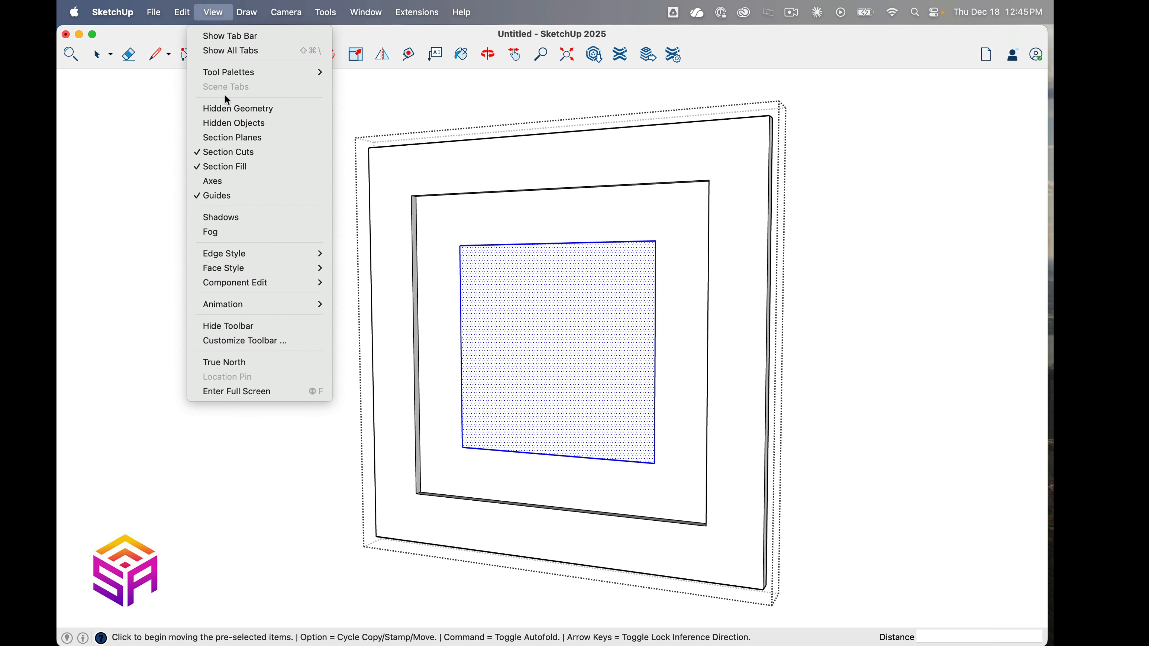
click(231, 178)
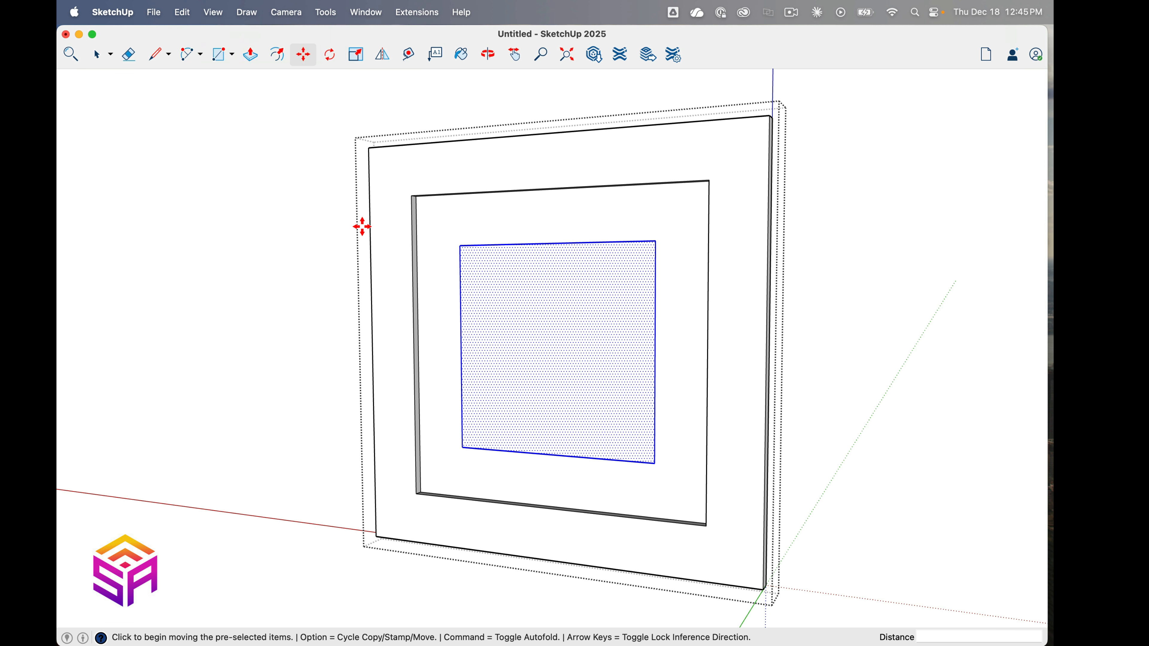
click(515, 54)
drag(787, 289, 761, 275)
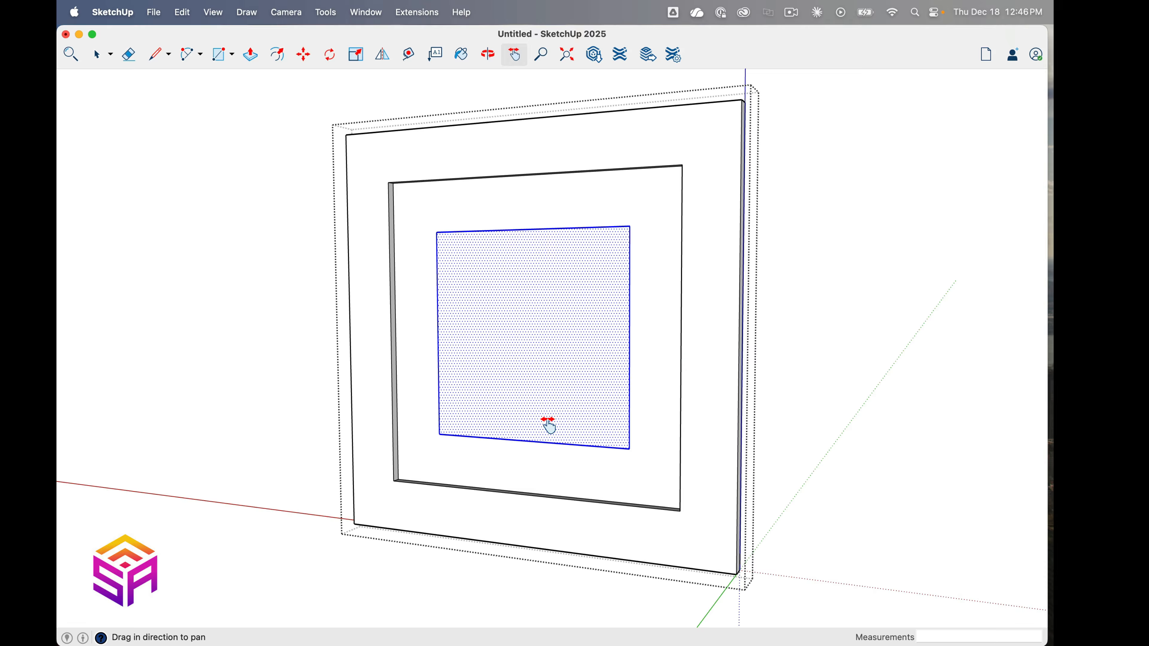
click(213, 12)
click(229, 180)
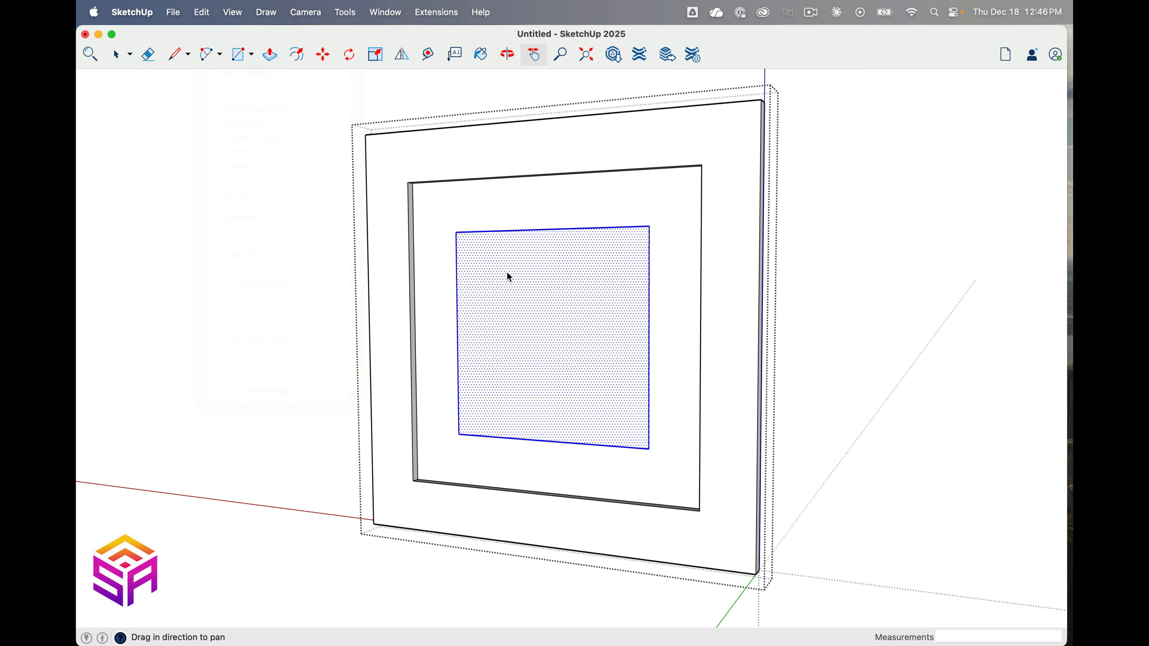
Move the selected centre face 1/2" outward along the green axis to form sloped panel sides, and clear the selection.
key(m)
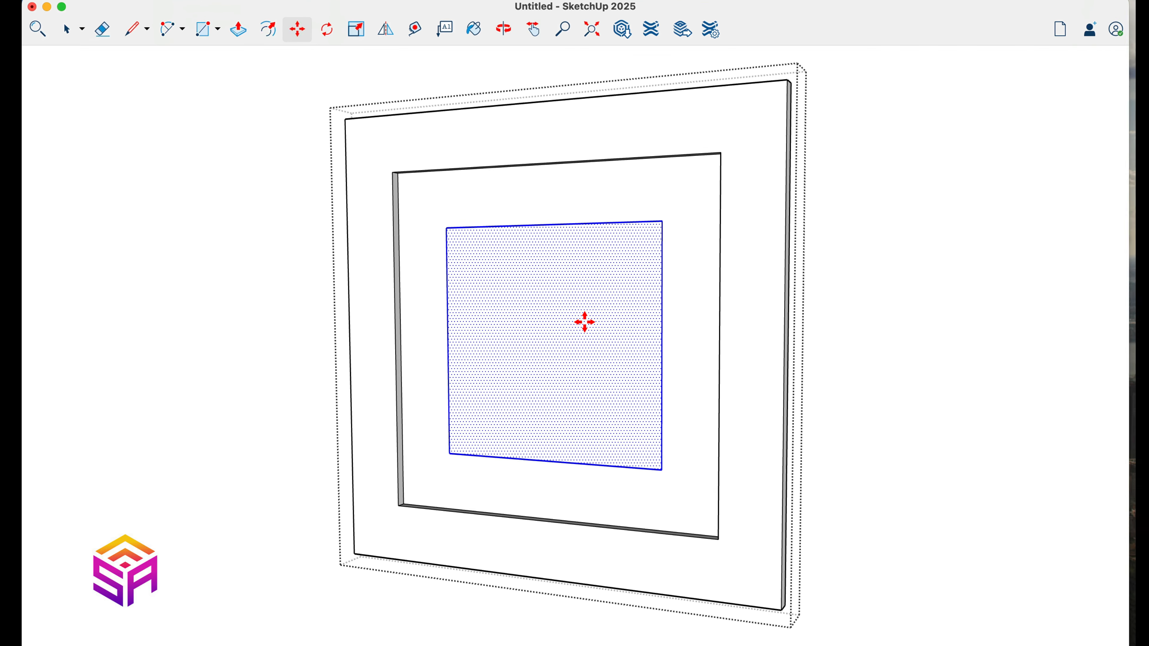
key(Left)
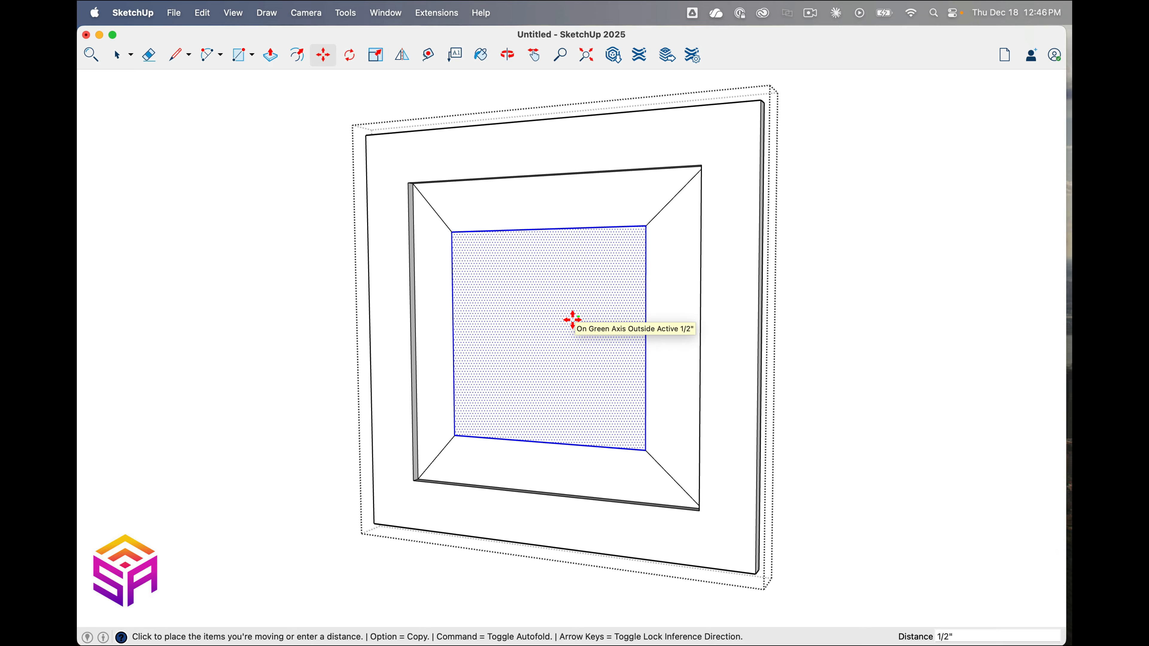
key(Return)
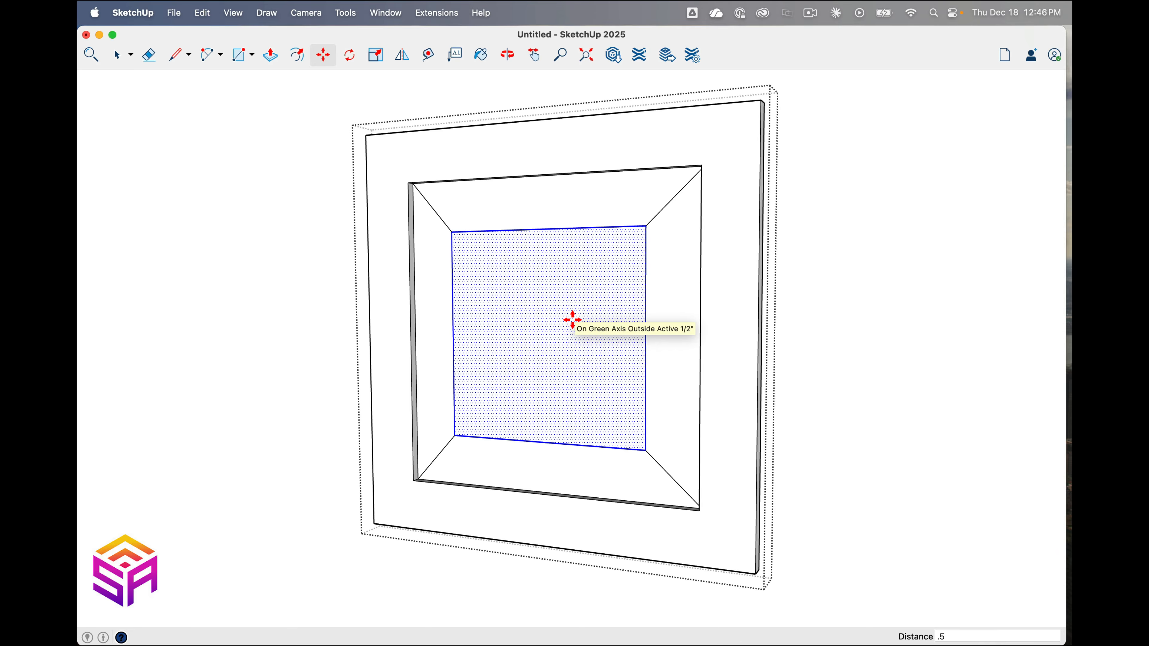
key(space)
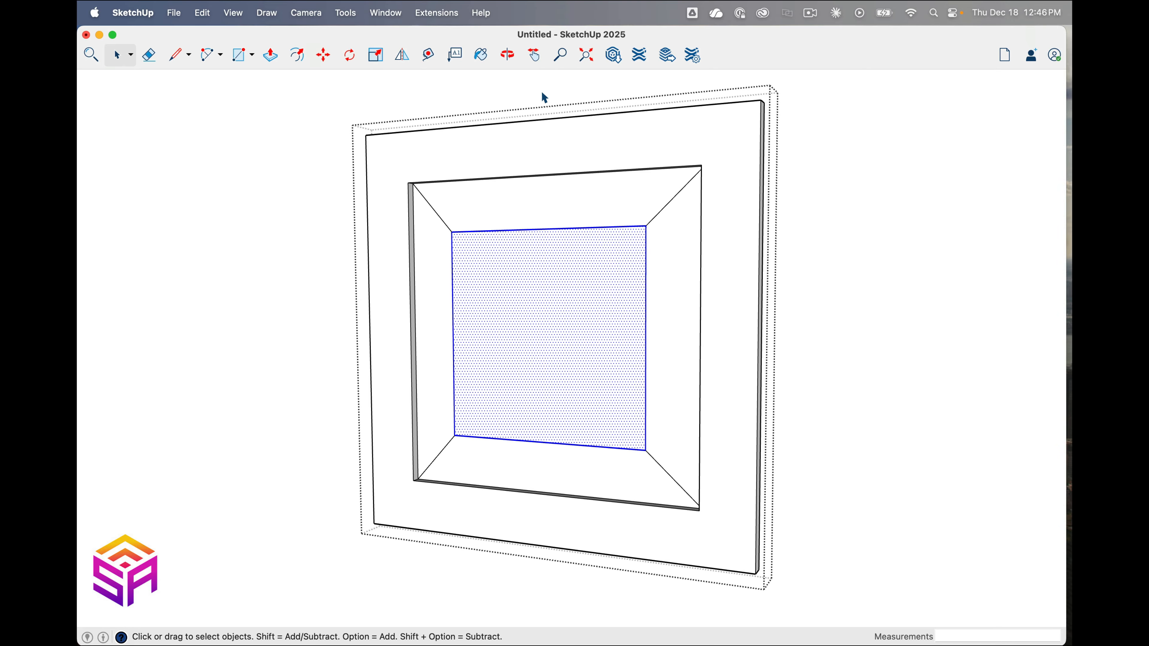
click(513, 97)
Draw an upright 24" by 24" square in the empty space beside the existing doors.
click(517, 53)
mouse_move(852, 354)
mouse_down()
mouse_move(811, 377)
mouse_move(529, 380)
mouse_move(808, 359)
mouse_move(923, 377)
mouse_move(682, 380)
mouse_move(692, 384)
mouse_move(610, 398)
mouse_move(588, 354)
mouse_move(610, 269)
mouse_move(520, 282)
mouse_move(579, 316)
mouse_move(650, 305)
mouse_up()
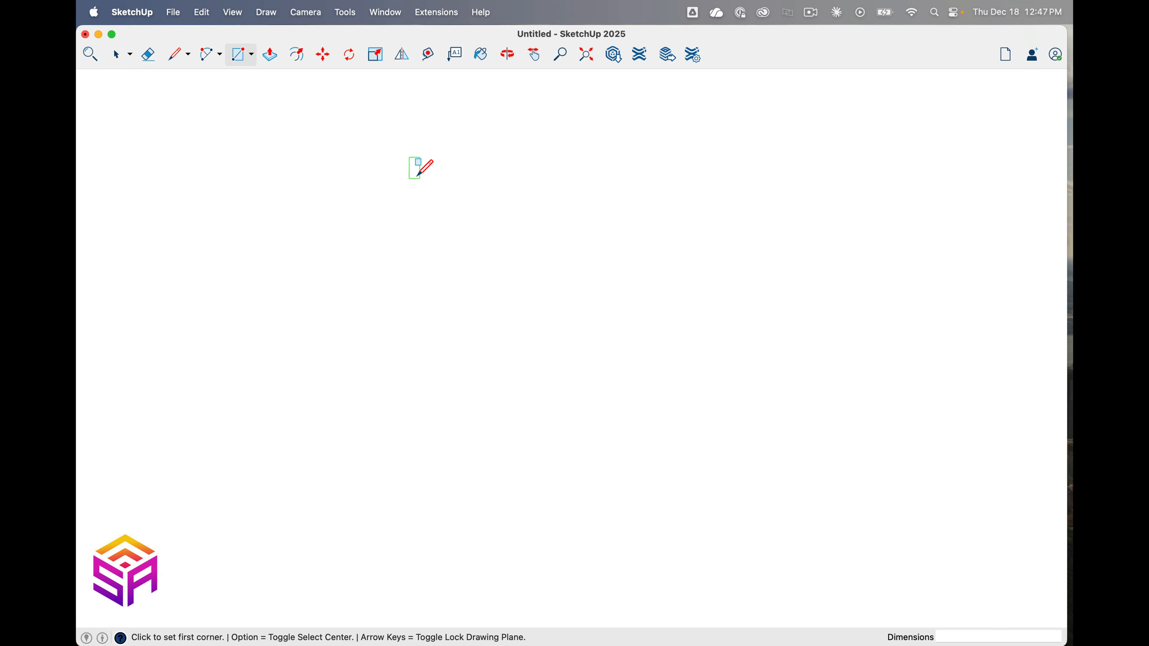
click(415, 161)
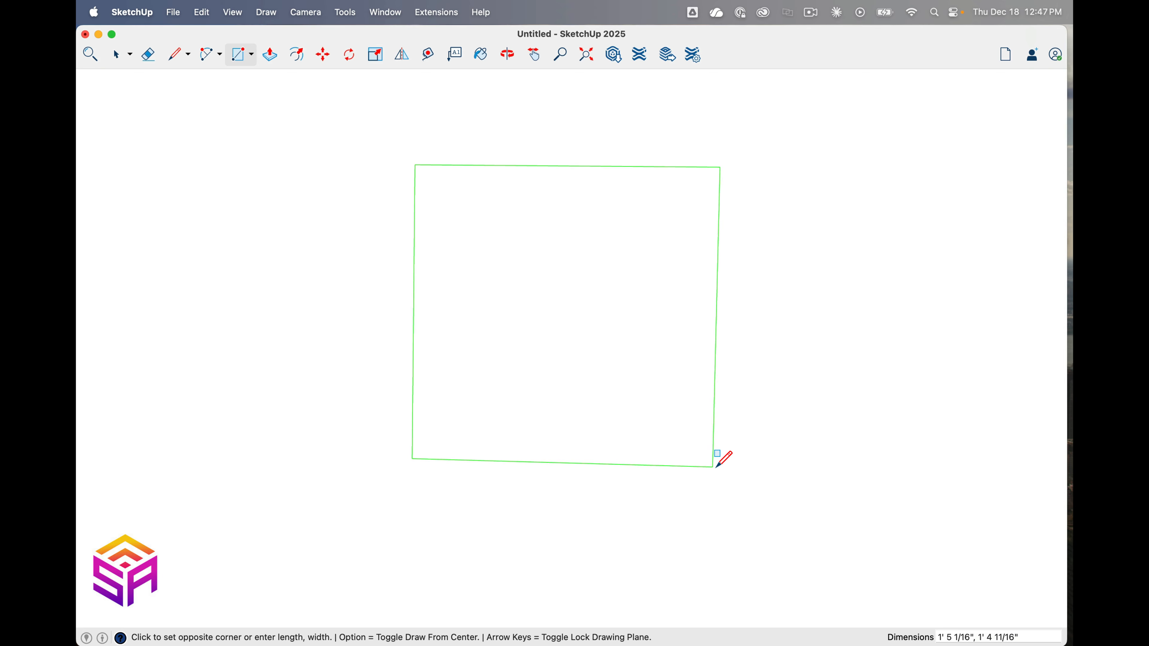
click(796, 524)
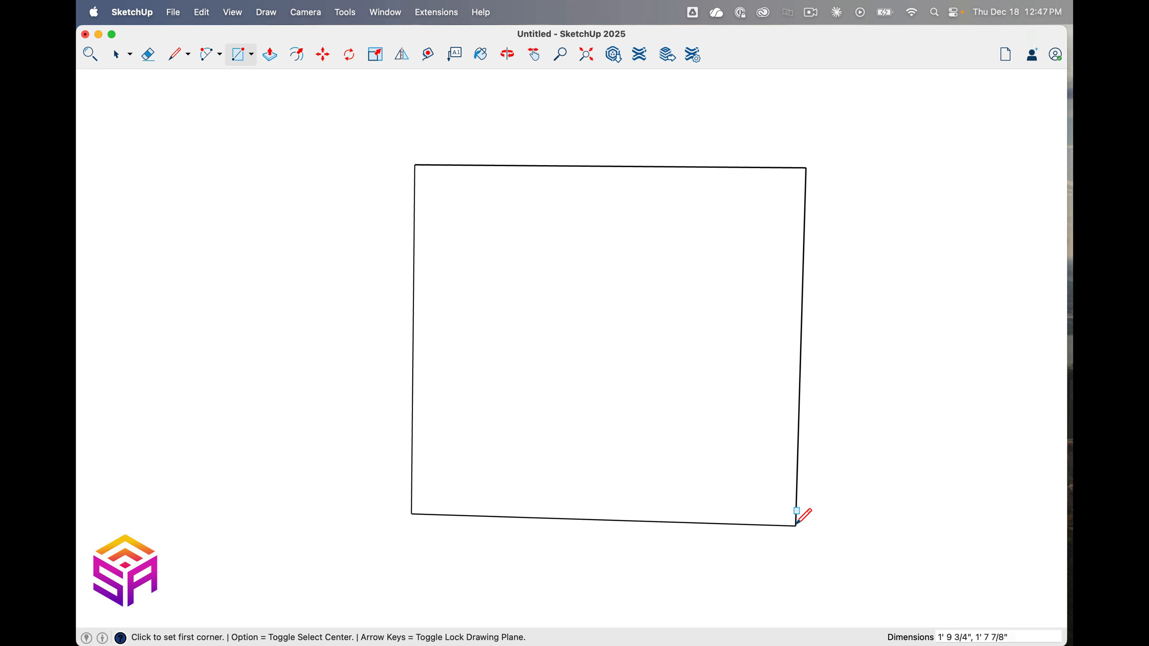
text(24)
text(24)
key(Return)
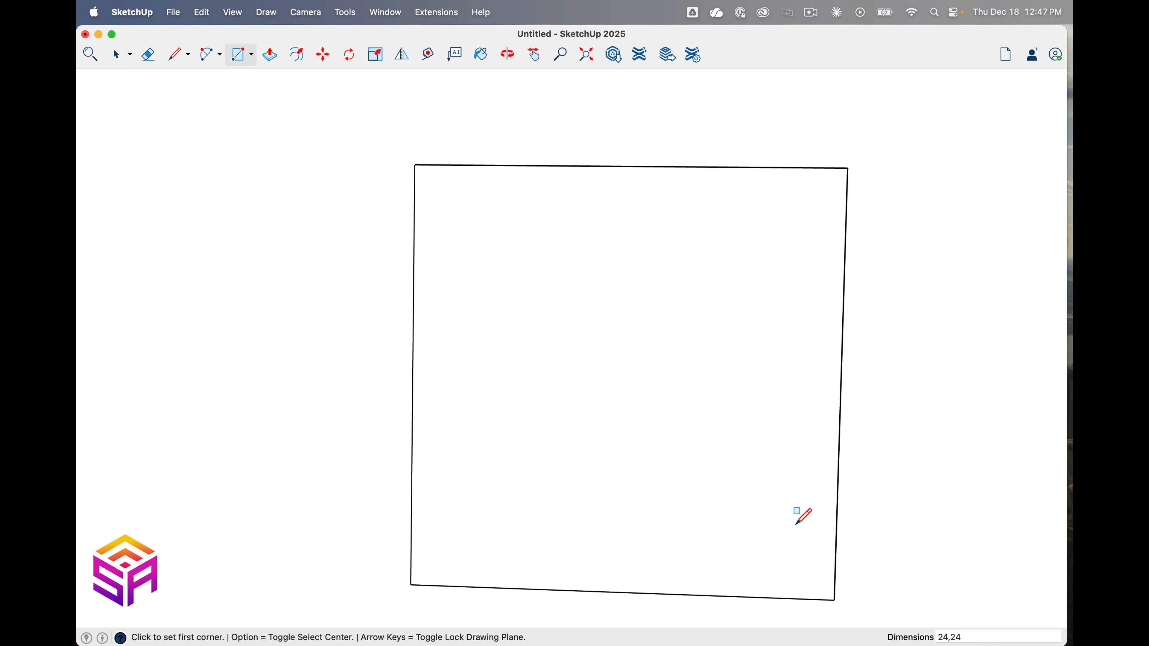
Offset the new square's outline 3" inward to define the door frame.
key(space)
key(h)
drag(678, 259, 626, 222)
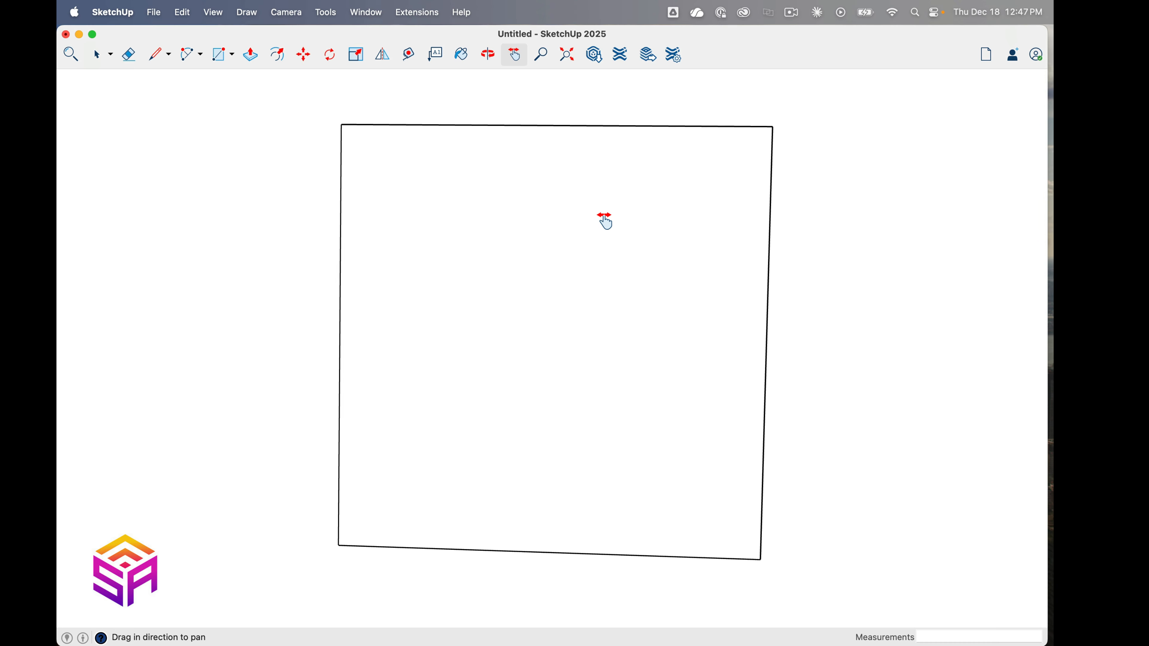
key(space)
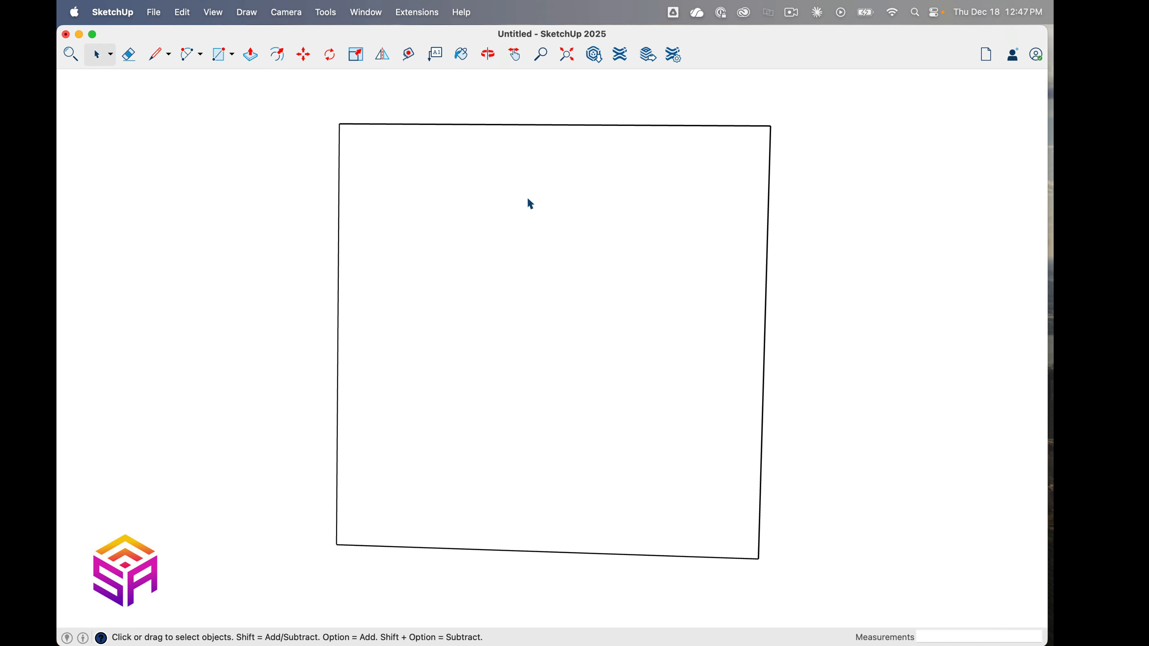
double_click(515, 190)
click(278, 55)
click(445, 124)
text(3)
key(Return)
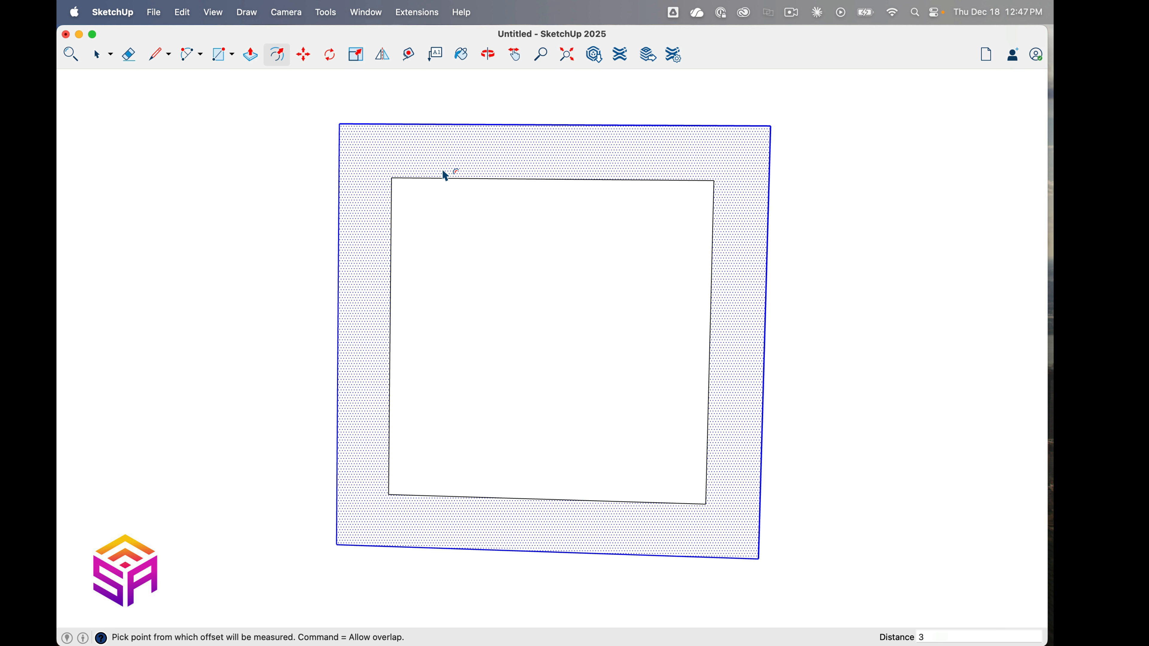
Offset the inner square's outline another 3" inward to create a smaller centre square.
click(296, 54)
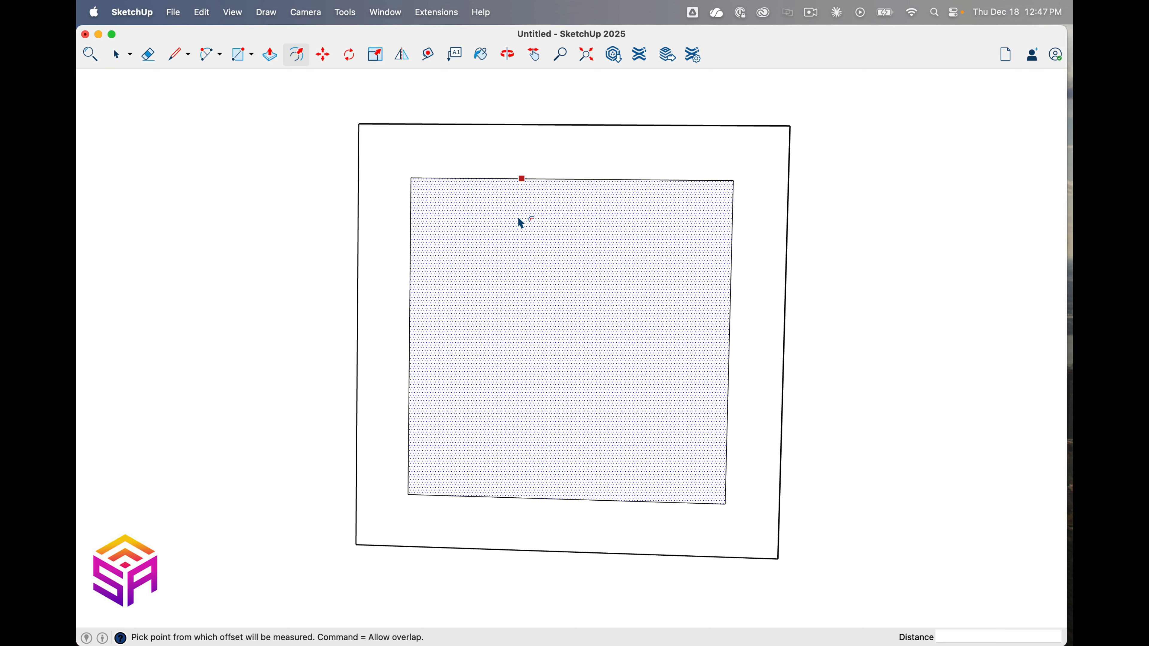
click(510, 202)
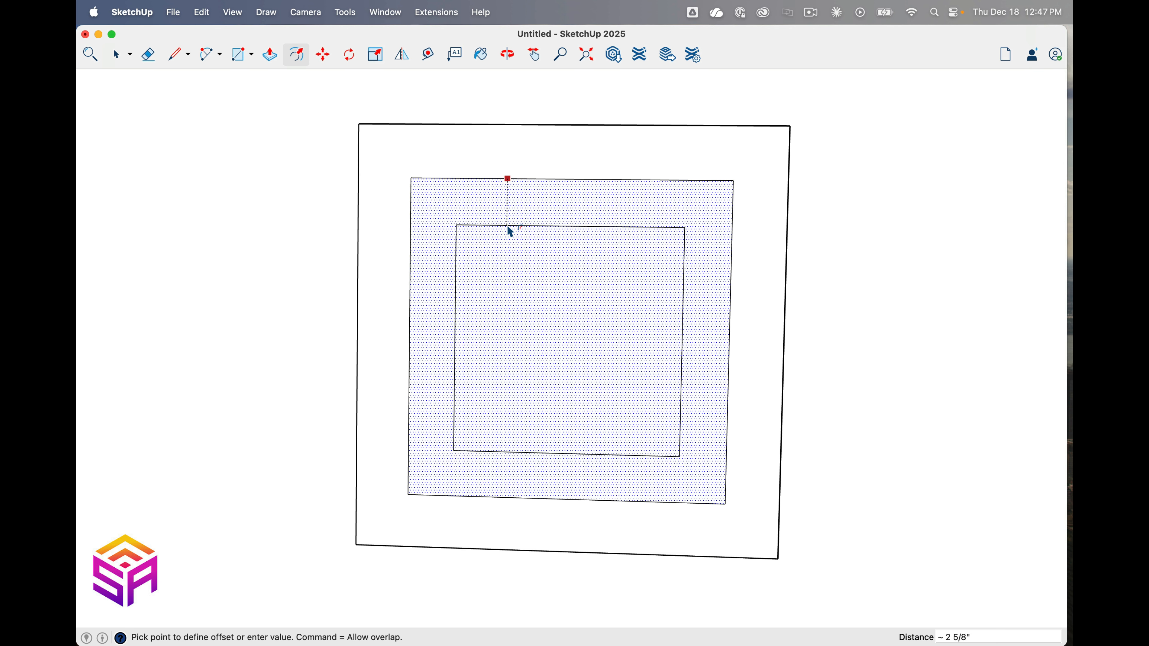
text(3)
key(Return)
key(space)
Recess the ring-shaped face between the frame and the centre square by 1/2" with Push/Pull.
click(629, 309)
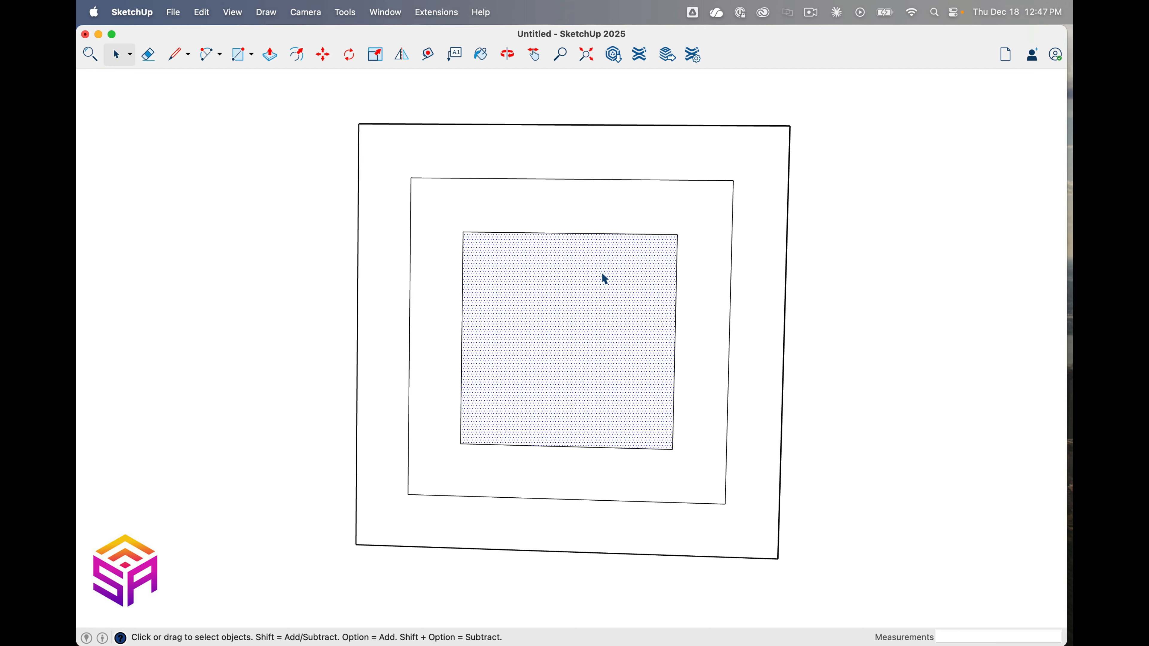
double_click(710, 310)
click(650, 225)
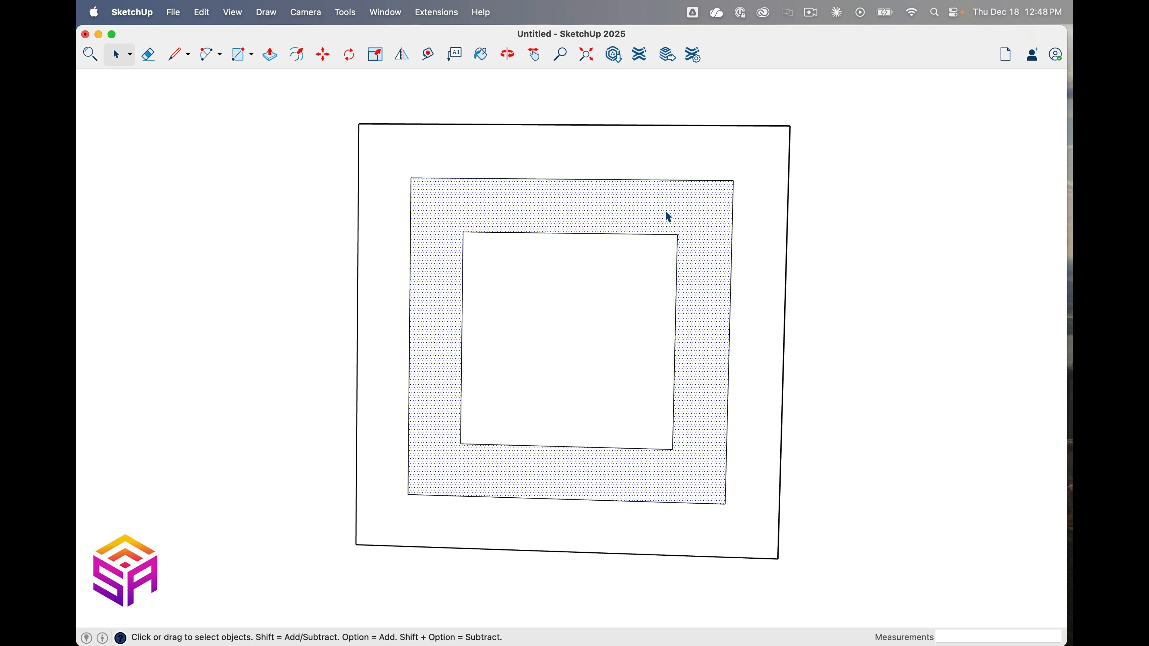
click(507, 54)
drag(613, 283, 585, 290)
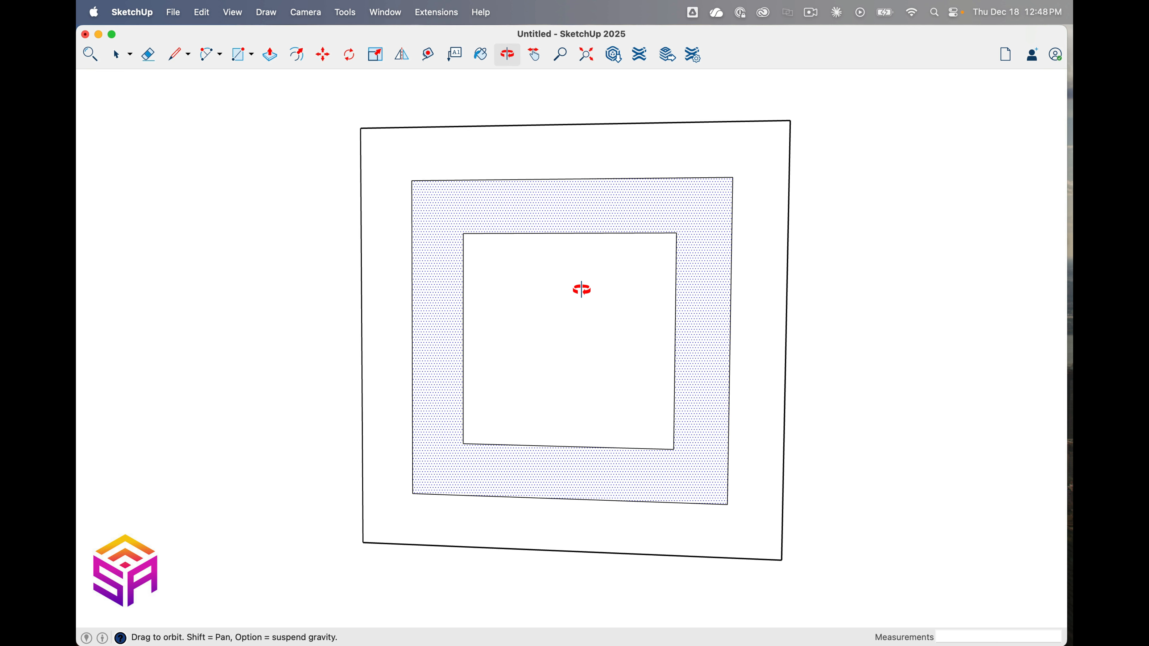
middle_drag(585, 289, 564, 290)
double_click(607, 211)
key(p)
click(609, 217)
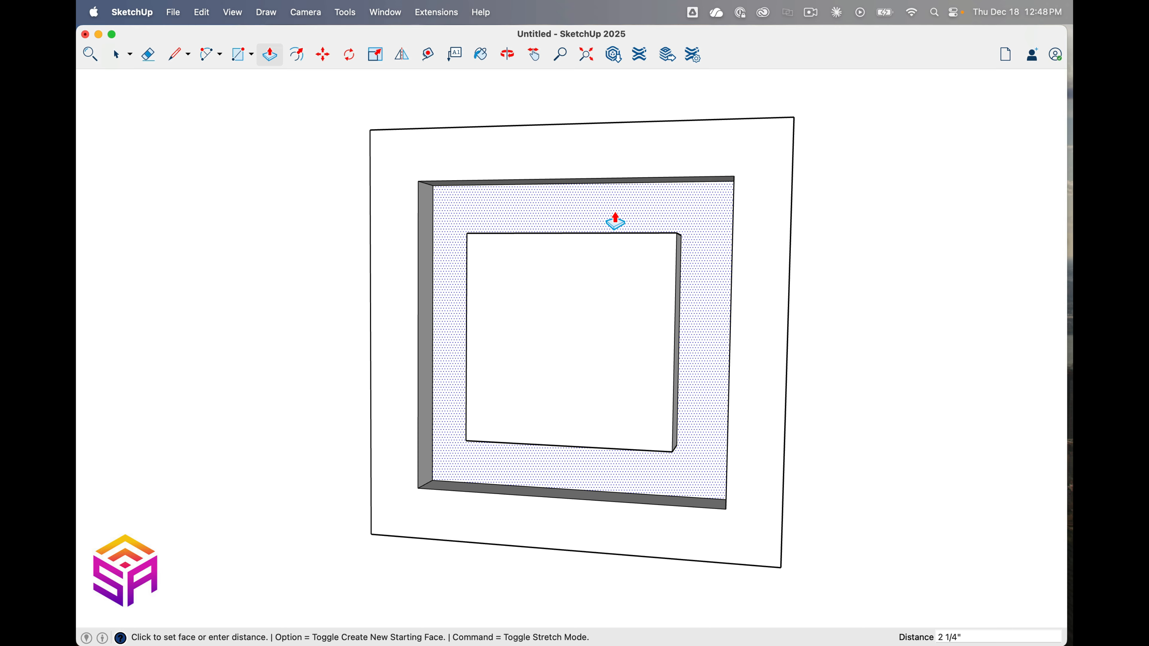
text(1/2)
key(Return)
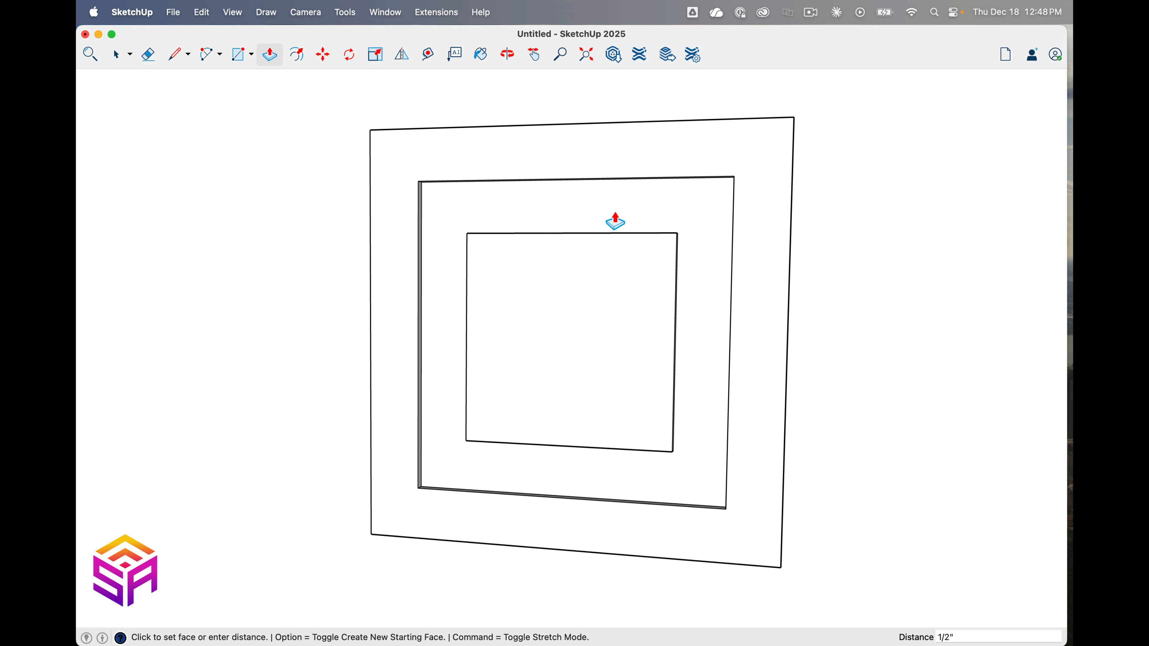
Push the raised centre square's front face back 1/16" with Push/Pull.
scroll(704, 259, up, 5)
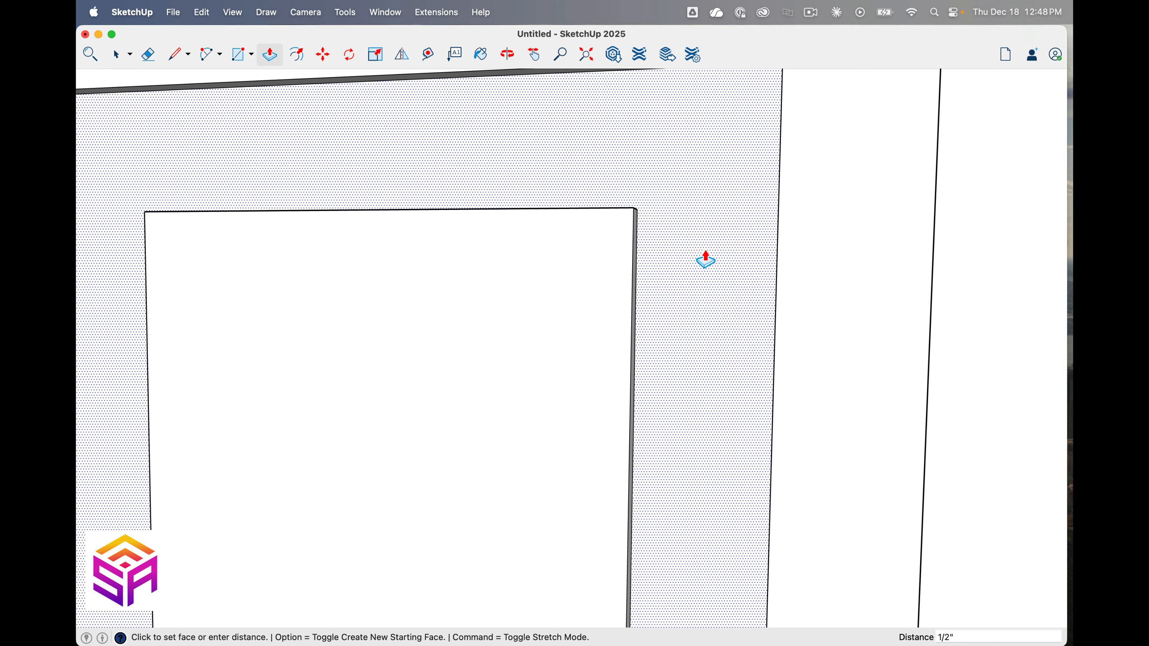
scroll(659, 215, up, 3)
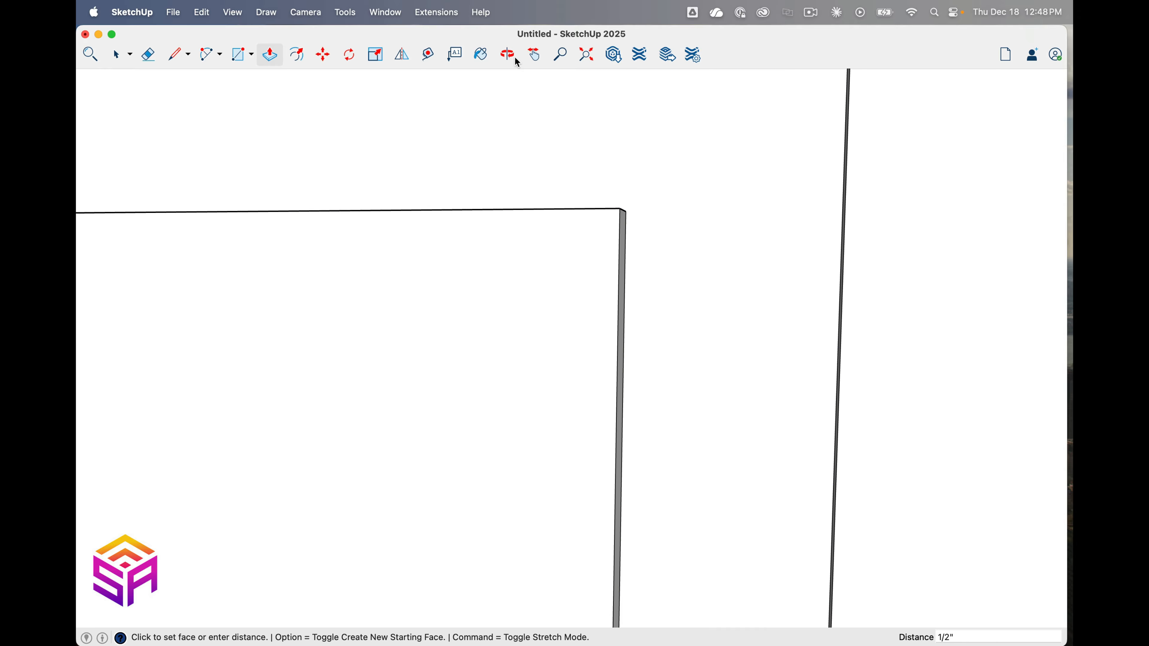
click(517, 59)
drag(680, 354, 600, 358)
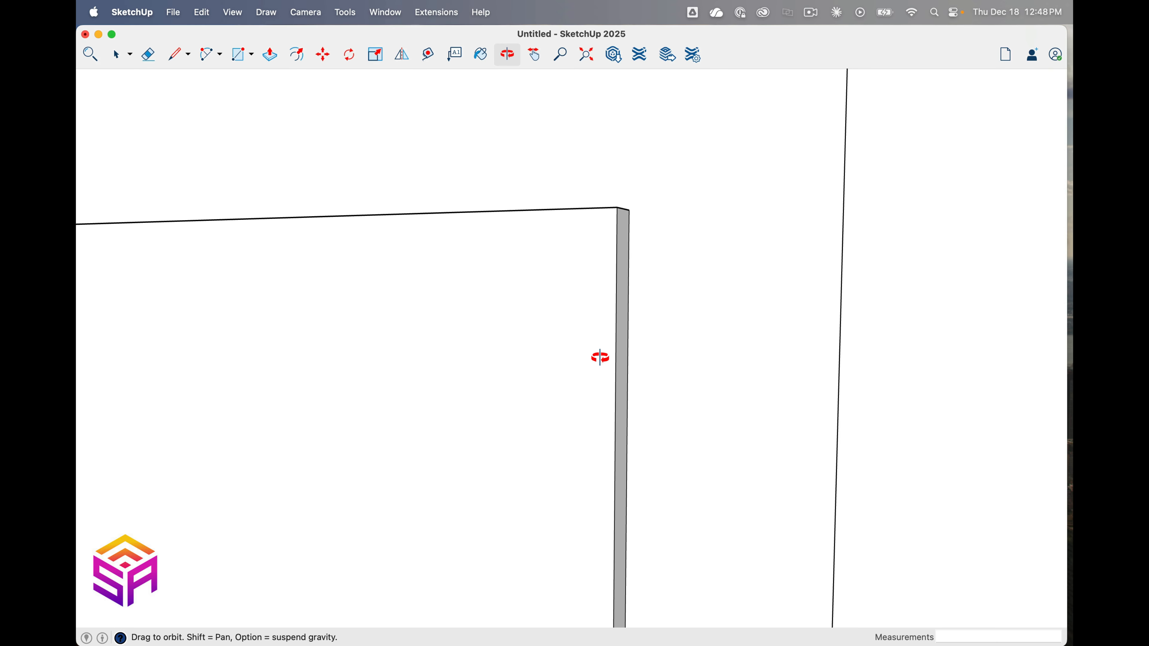
drag(652, 229, 533, 245)
key(p)
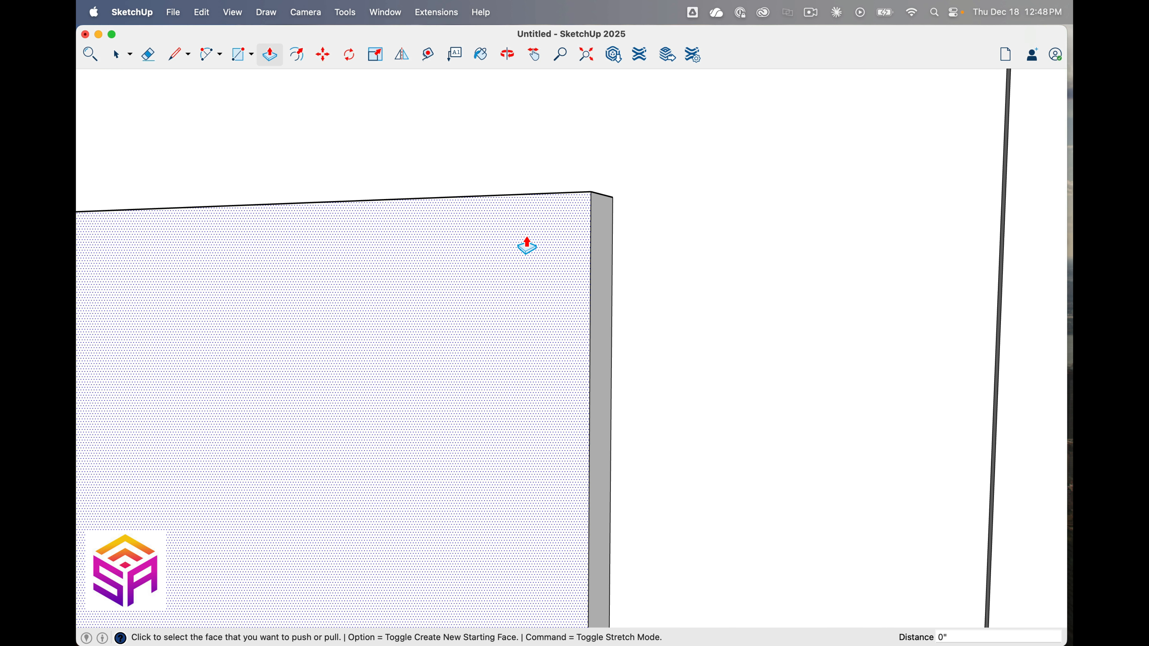
click(527, 246)
text(1/116)
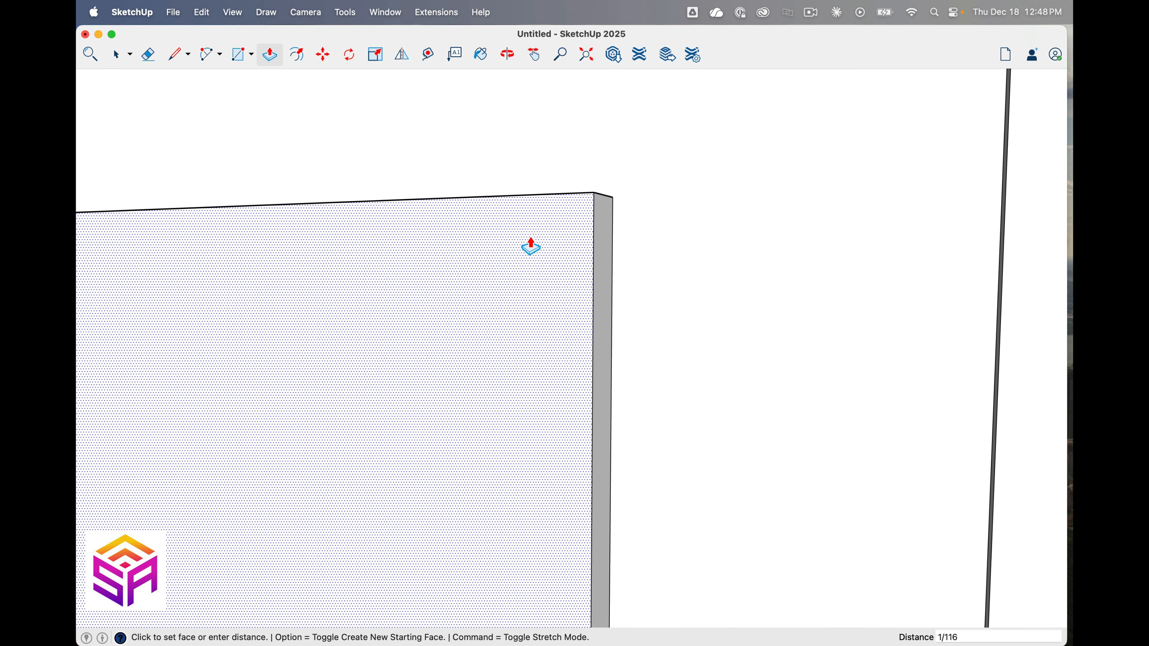
key(Return)
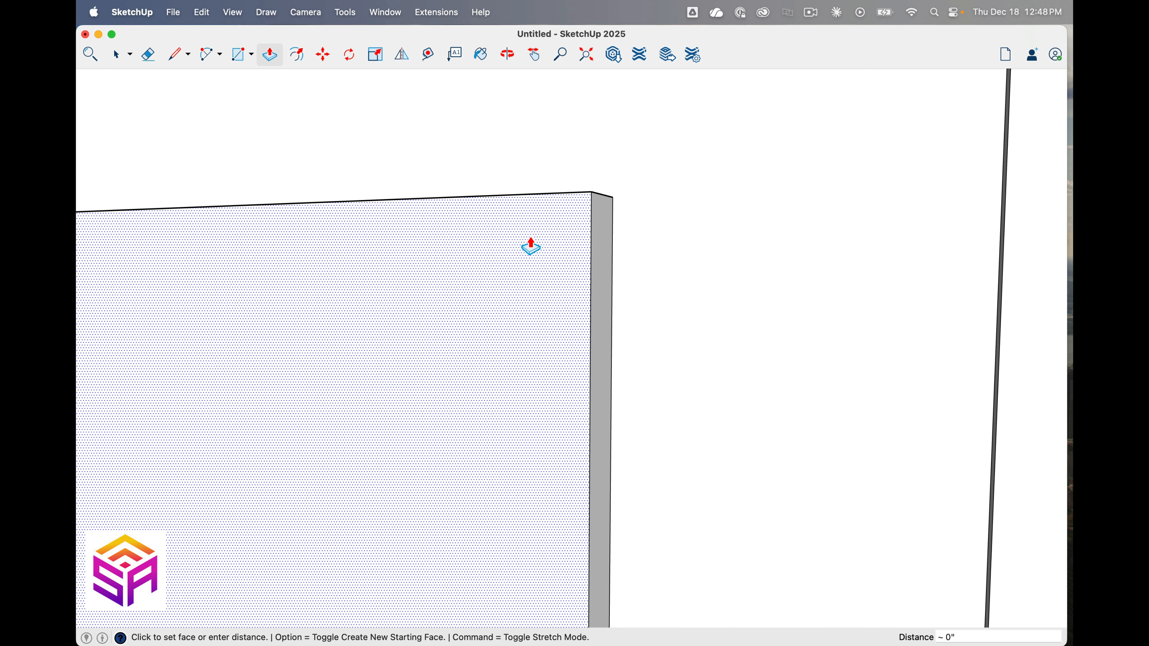
text(1/16)
key(Return)
key(space)
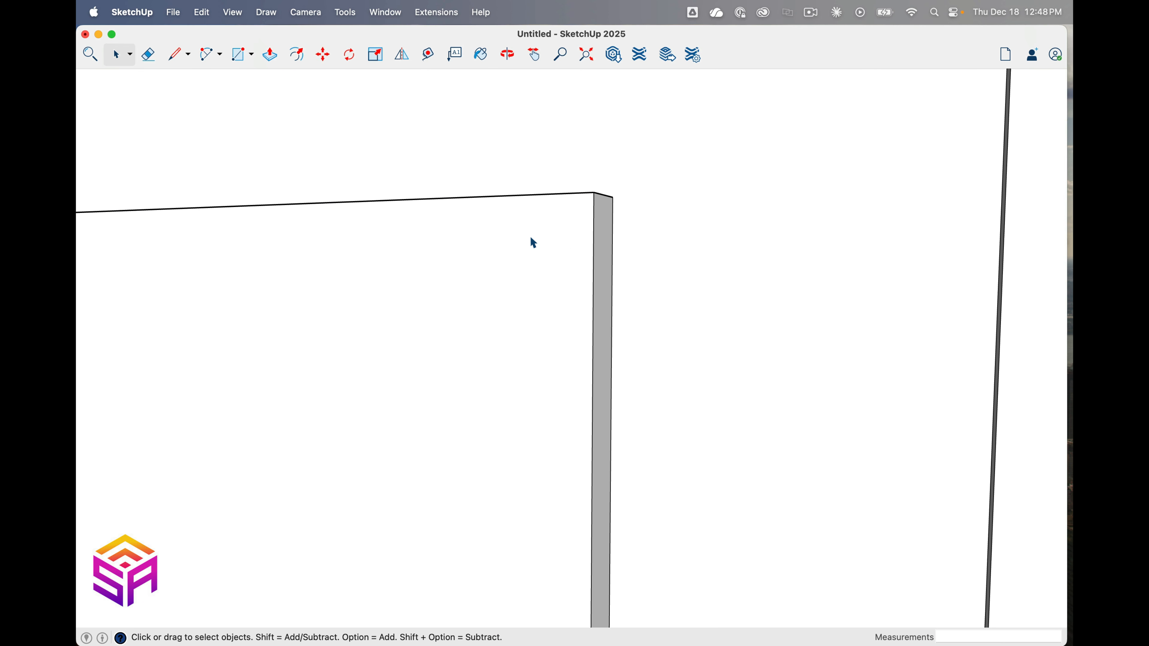
Draw a line across the recessed ring from the centre block's upper base corner straight to the frame's inner edge.
key(l)
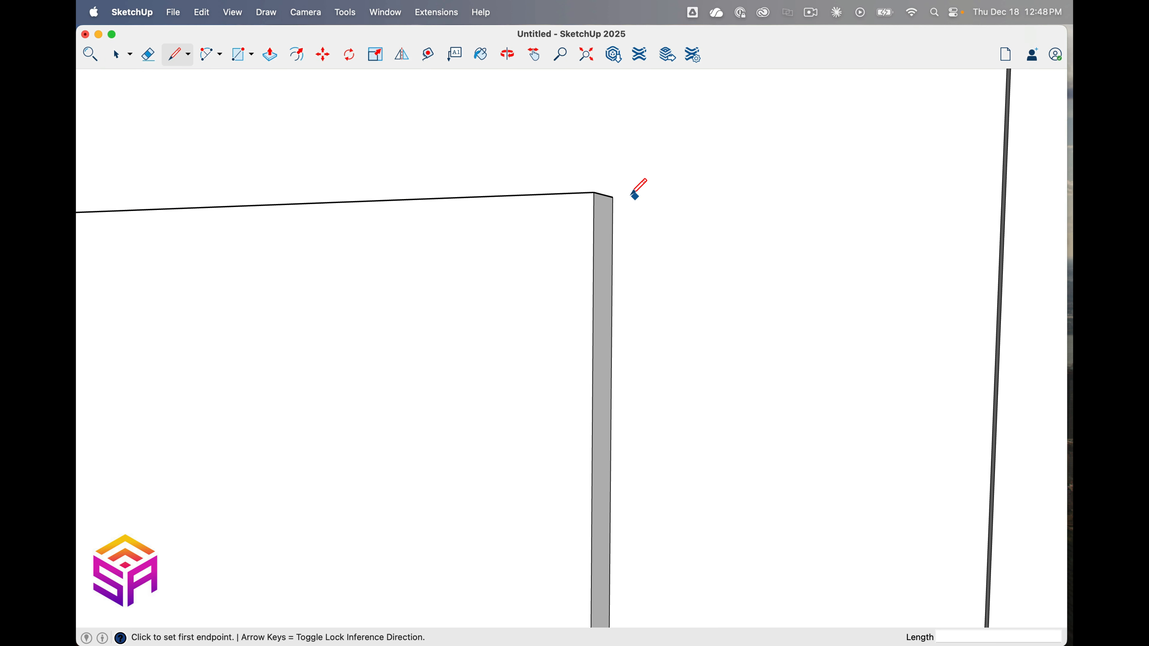
click(613, 196)
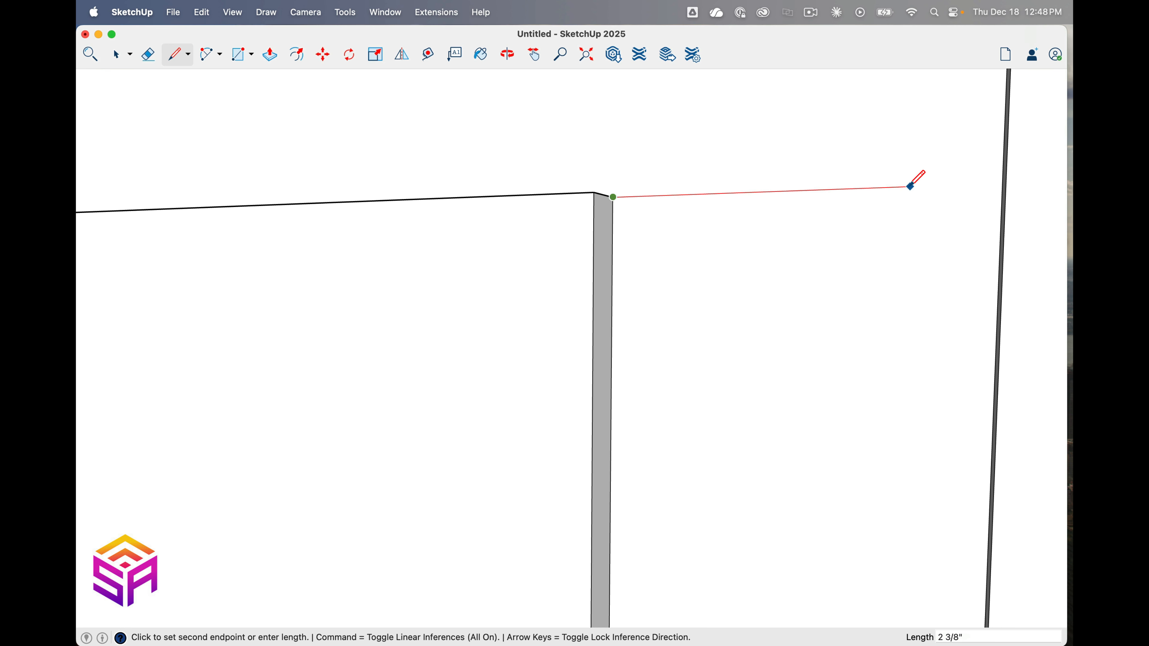
click(1001, 183)
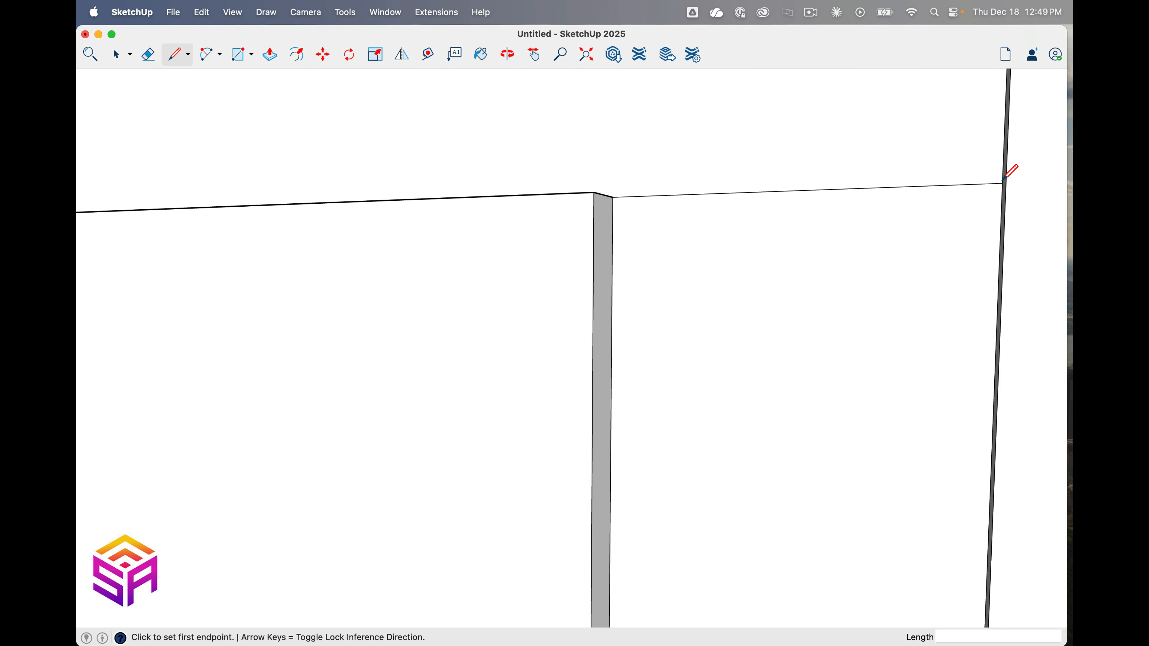
key(space)
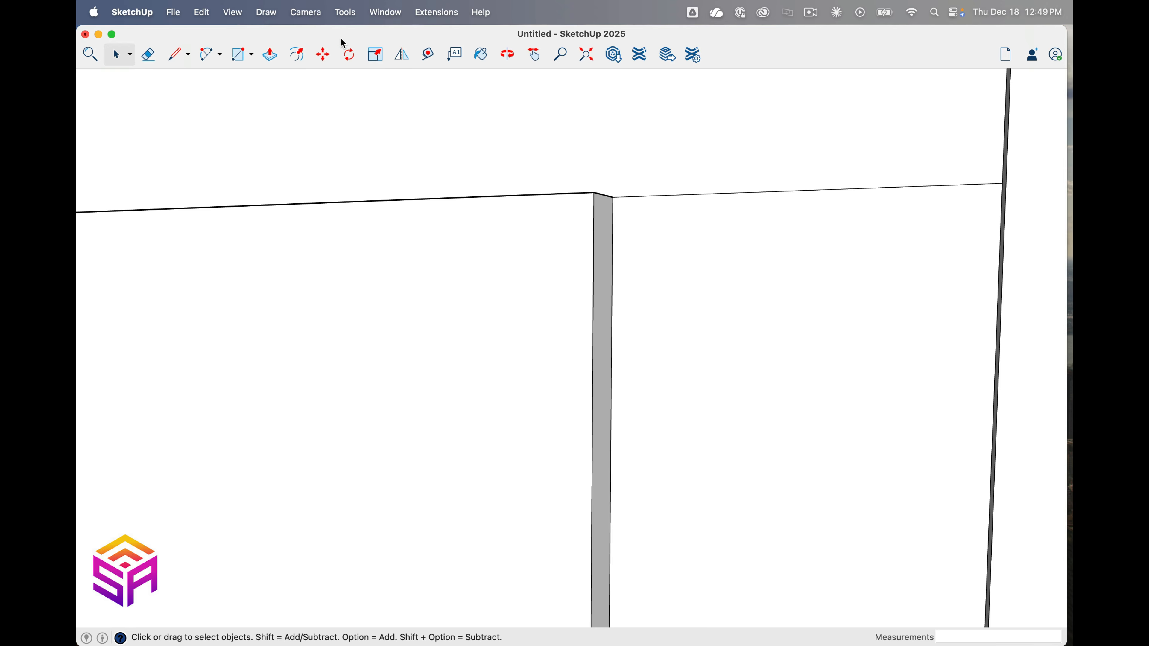
Draw a 2 Point Arc from the centre block's upper front corner to the line's end at the frame, bulging inward about 1/8".
click(220, 53)
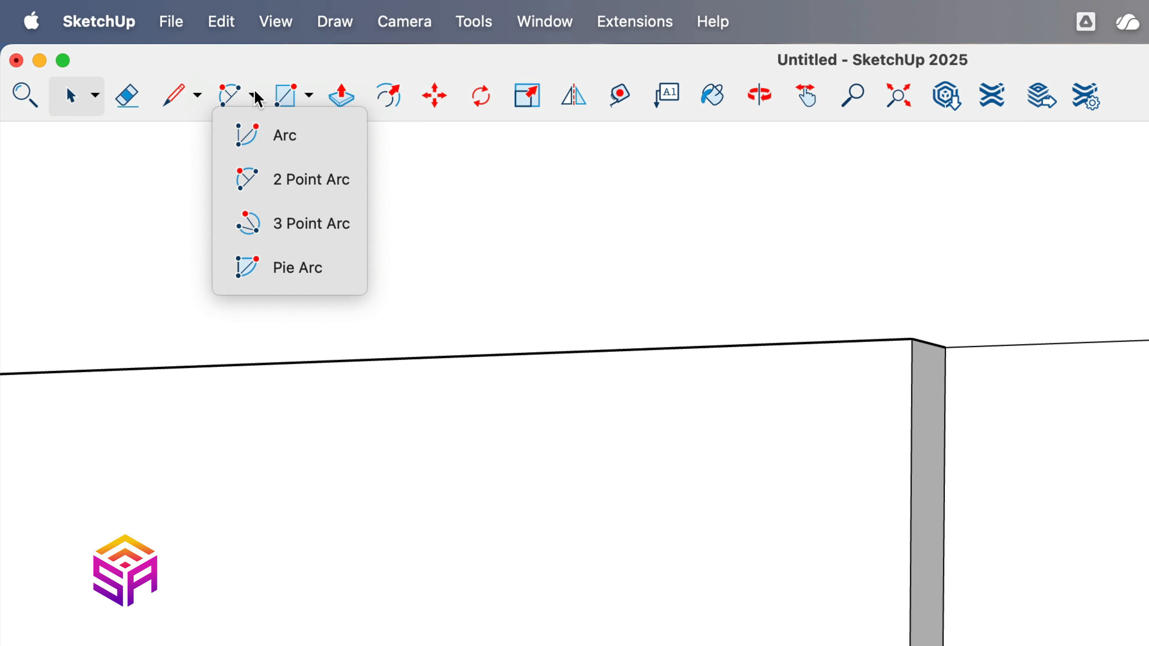
click(256, 182)
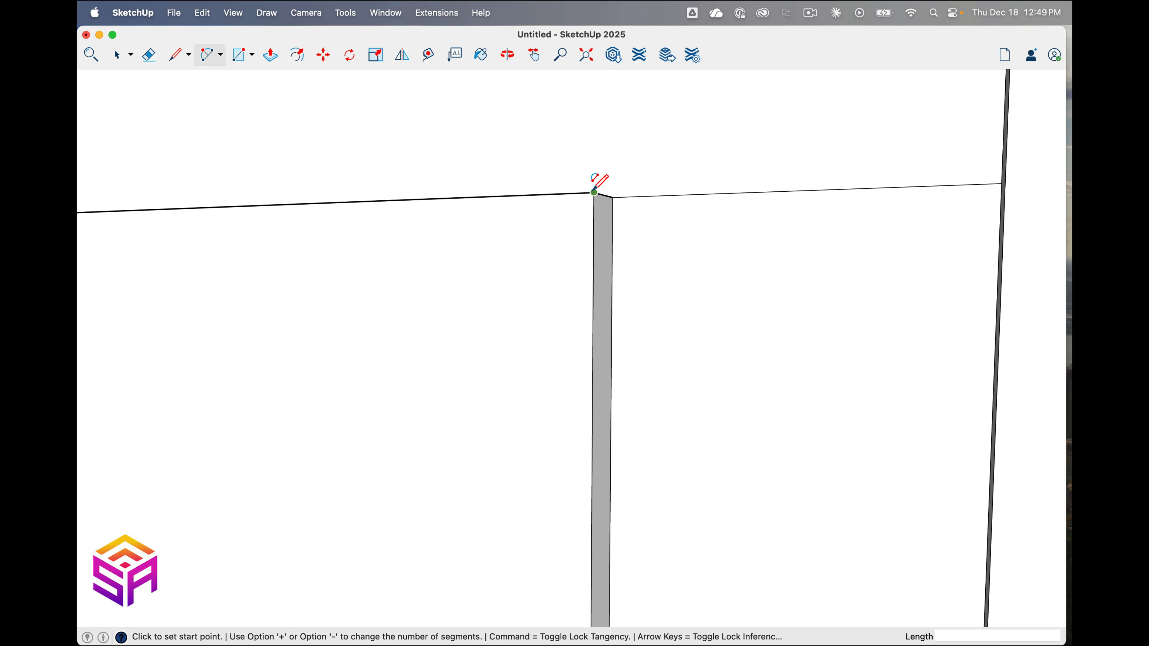
click(593, 192)
middle_drag(538, 86, 701, 168)
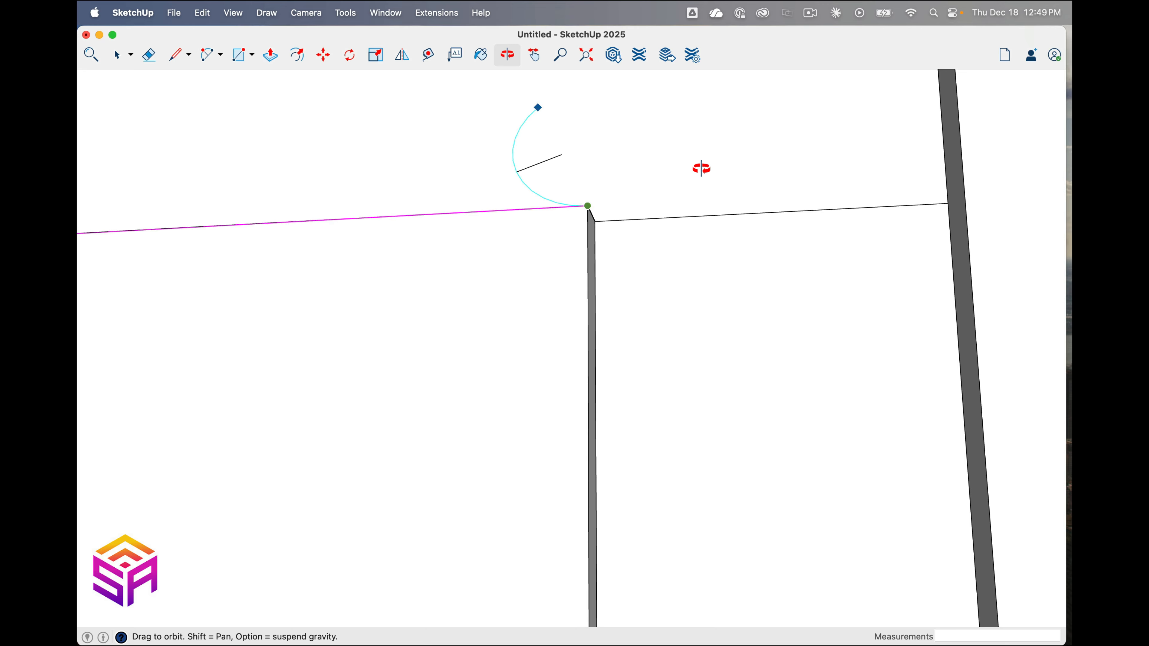
click(205, 53)
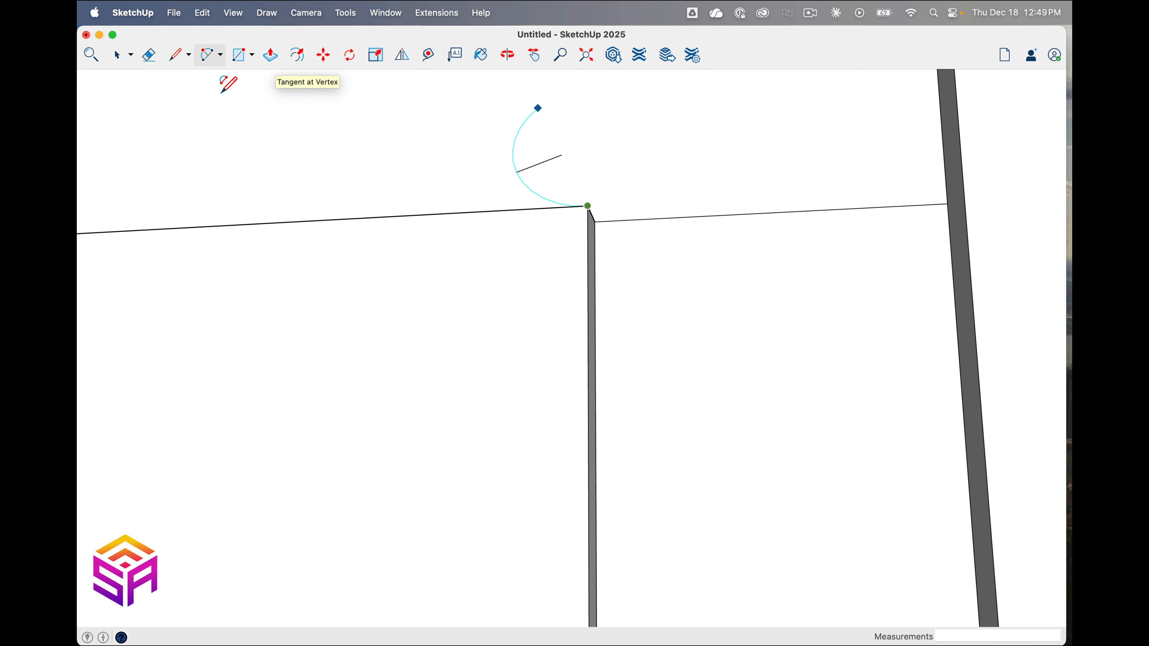
click(948, 204)
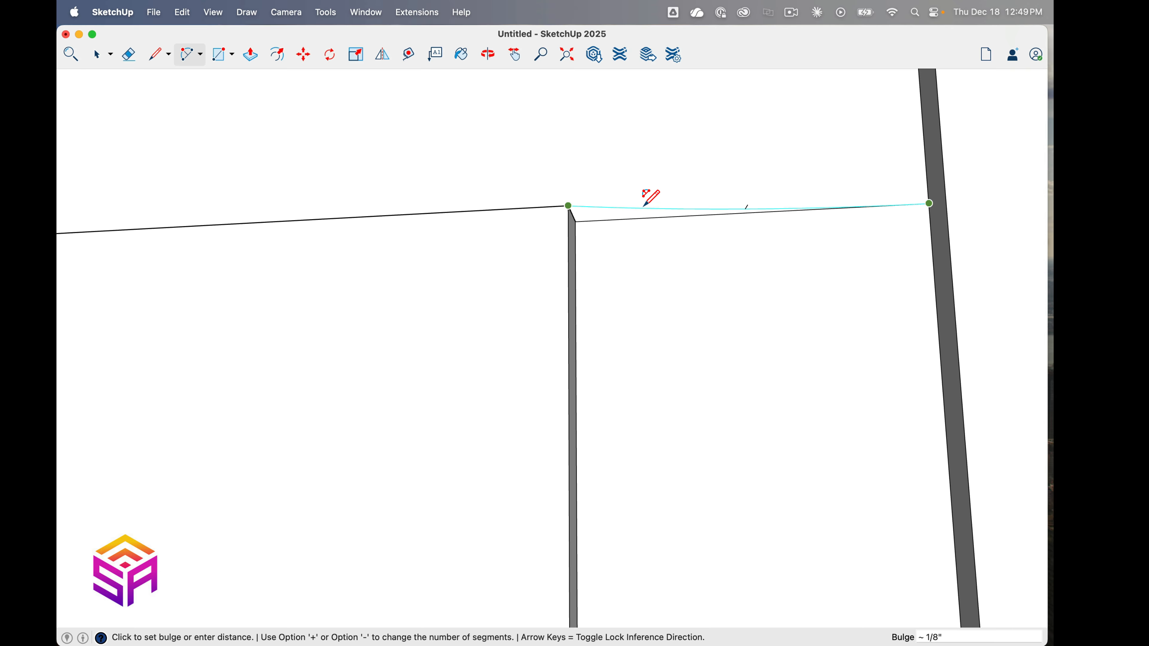
click(644, 206)
key(space)
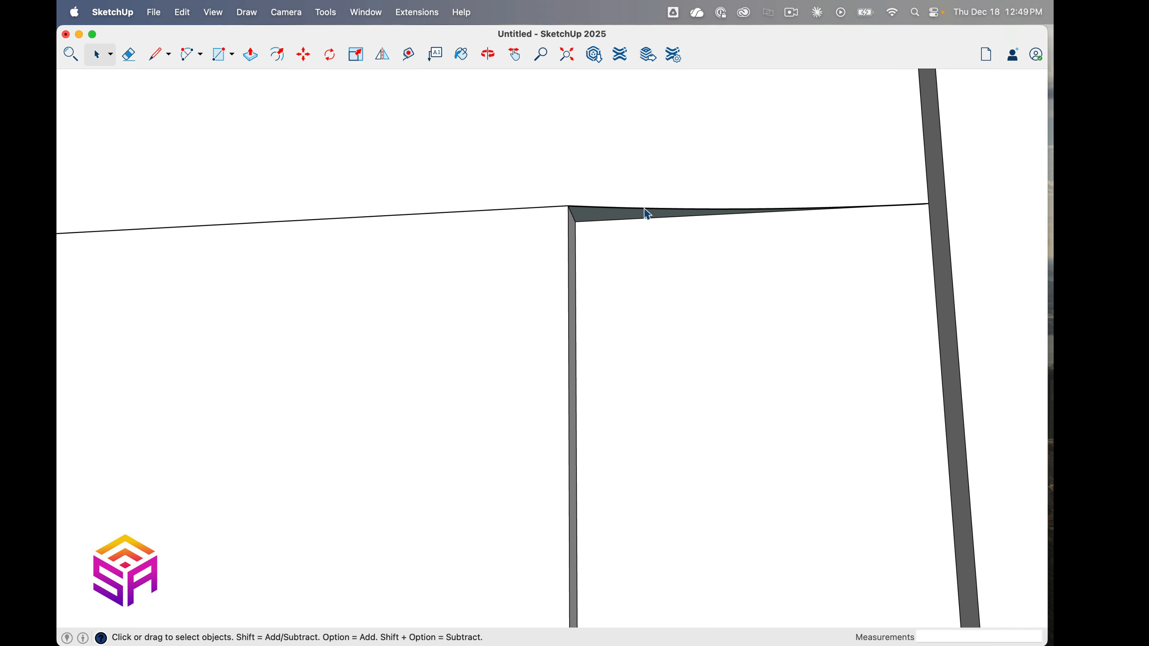
click(487, 55)
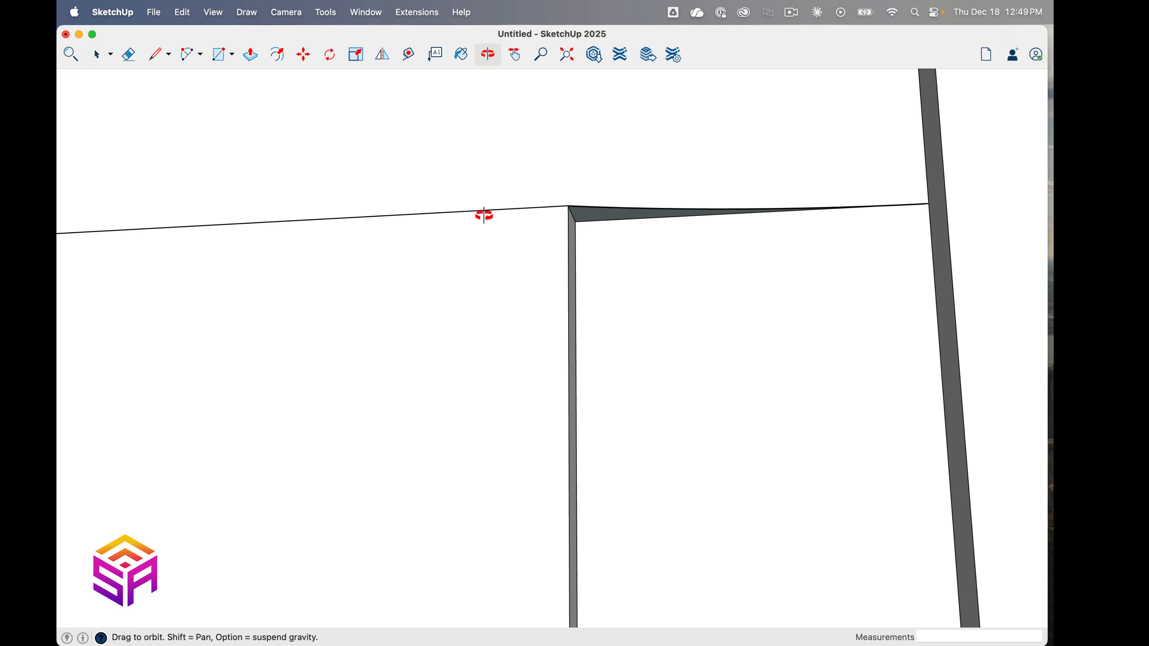
drag(484, 216, 565, 189)
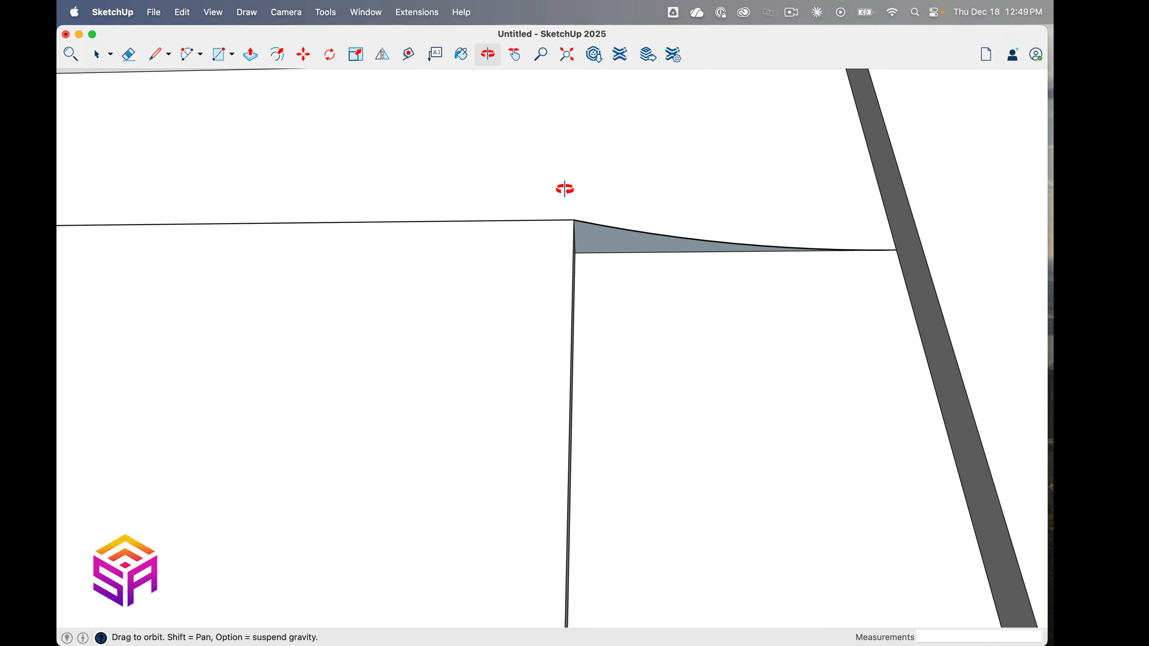
key(l)
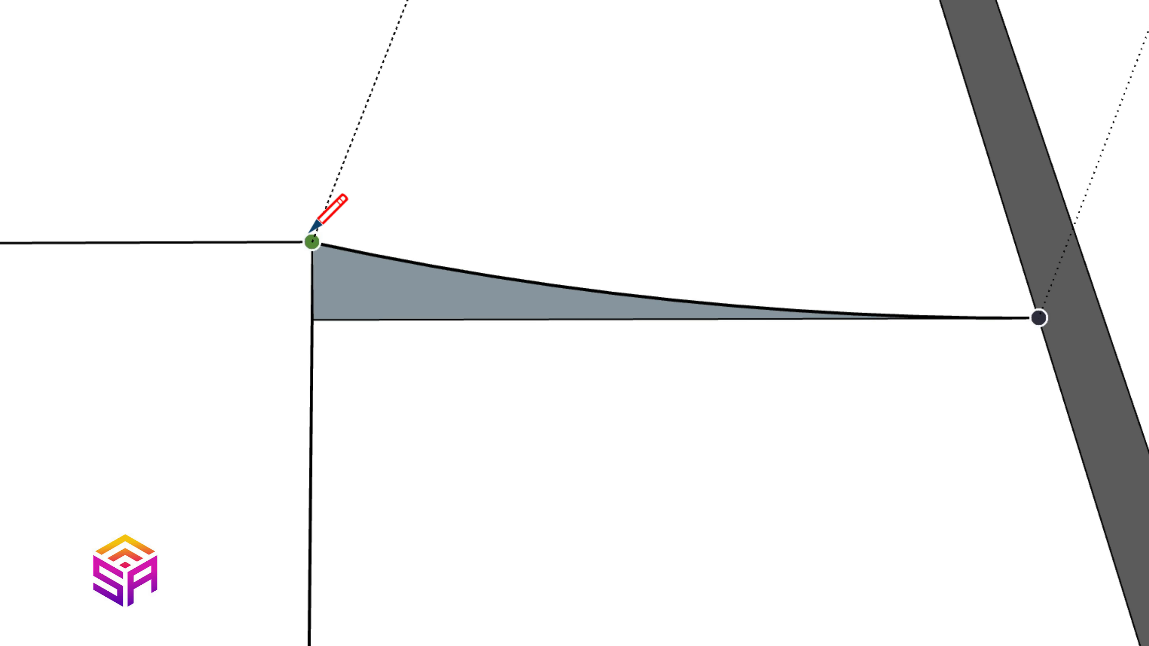
click(312, 242)
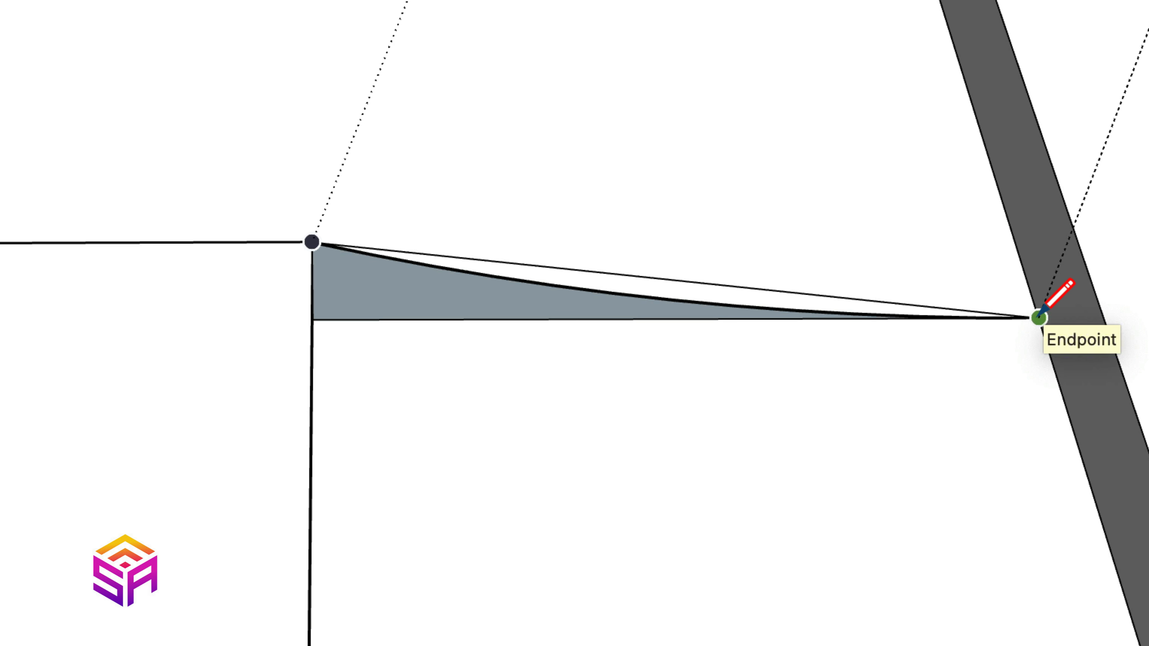
key(Escape)
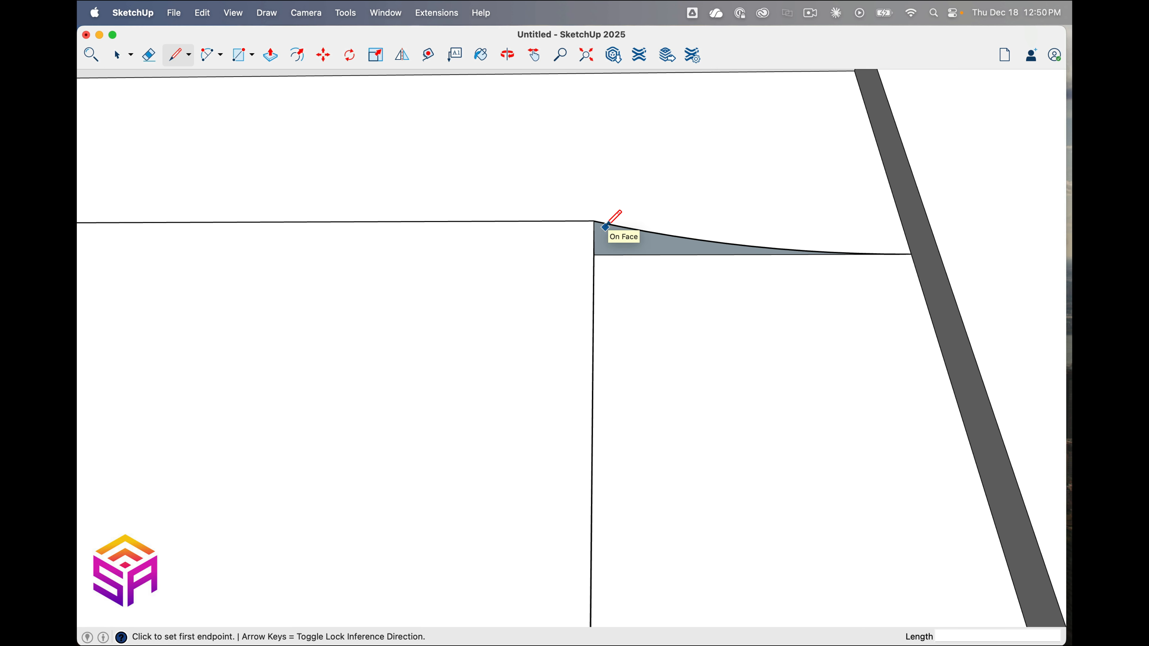
Sweep the curved profile around the four perimeter edges of the raised centre square with Follow Me, leaving its face out of the path.
click(507, 55)
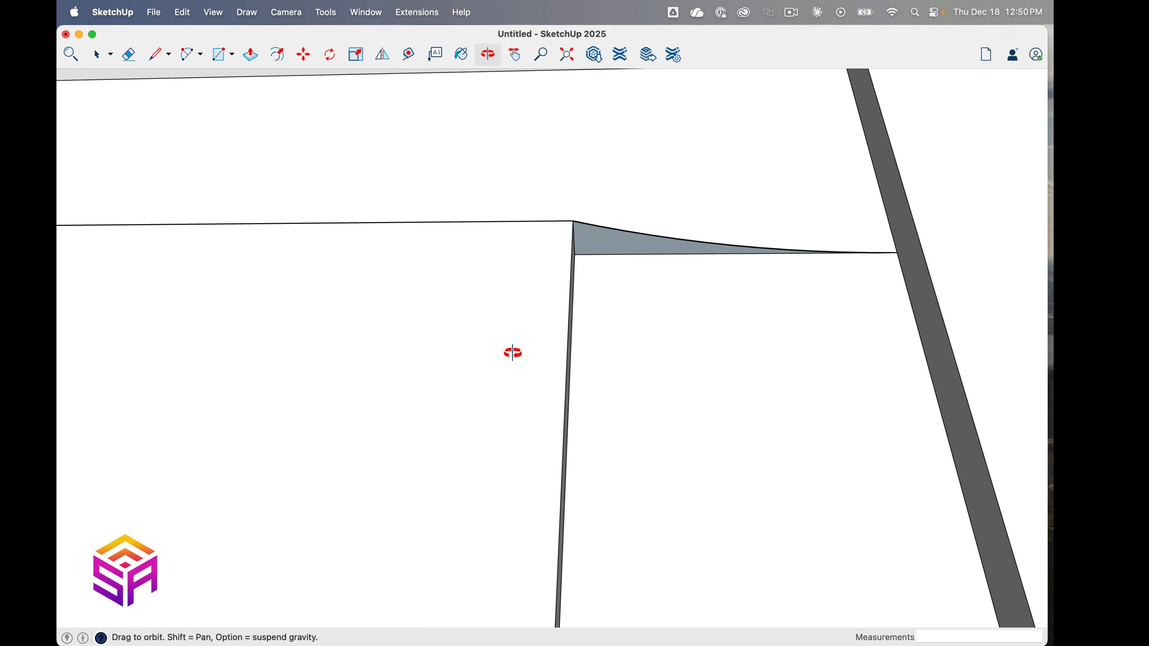
drag(533, 352, 489, 363)
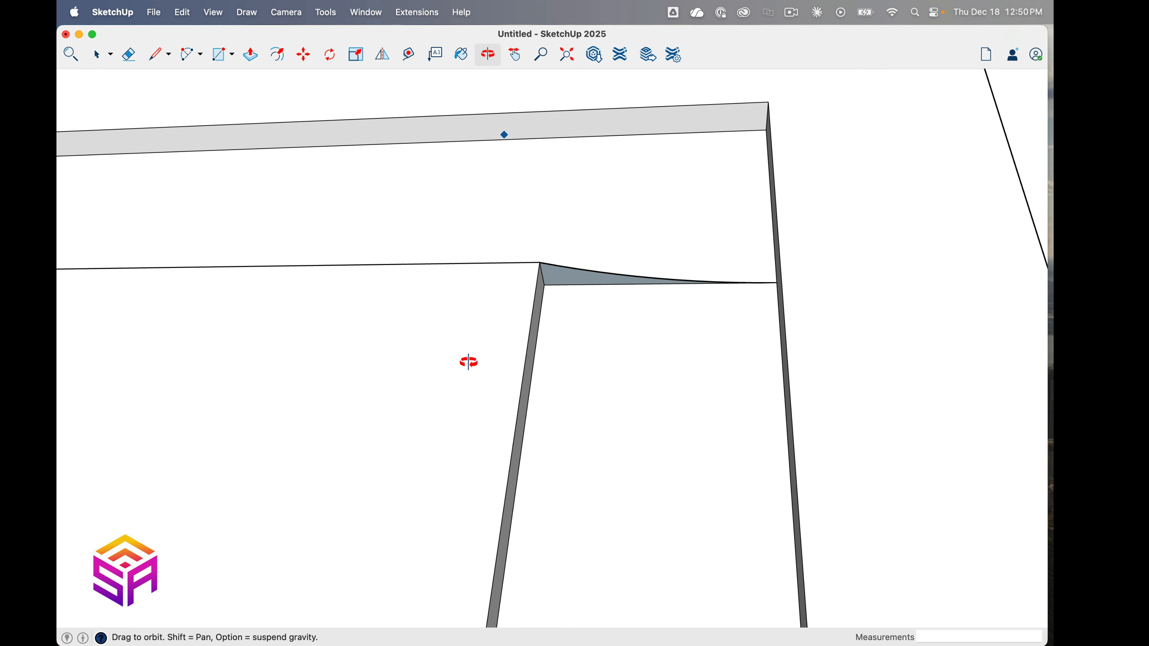
click(514, 54)
drag(487, 267, 651, 159)
scroll(610, 235, down, 3)
scroll(651, 159, down, 3)
key(space)
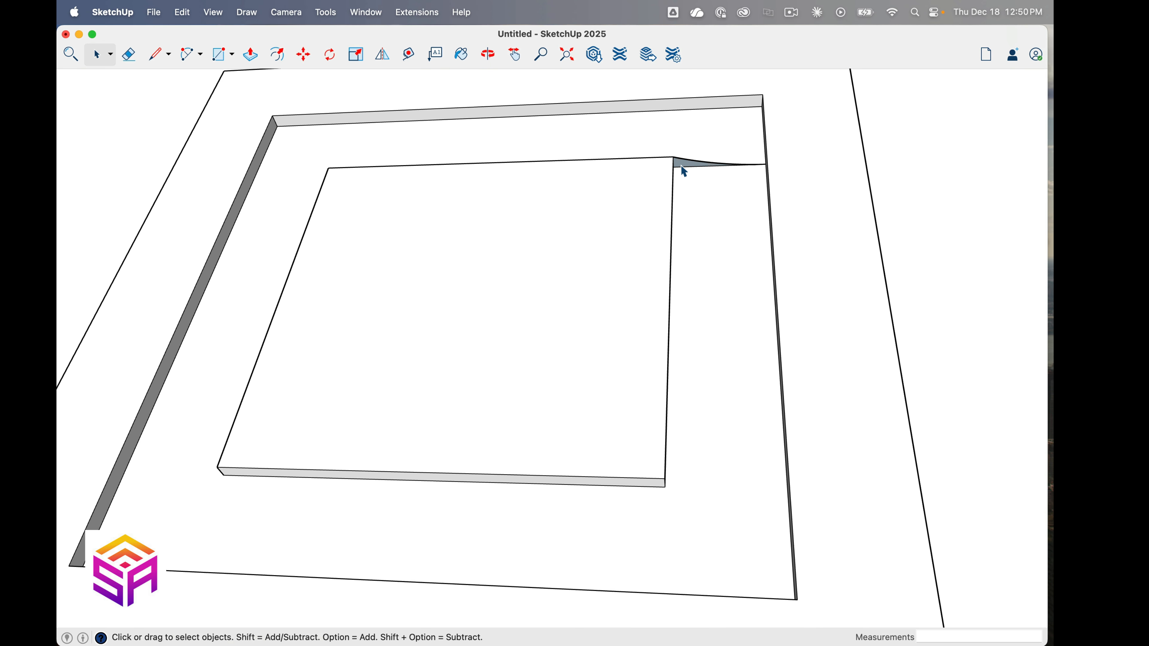
click(604, 235)
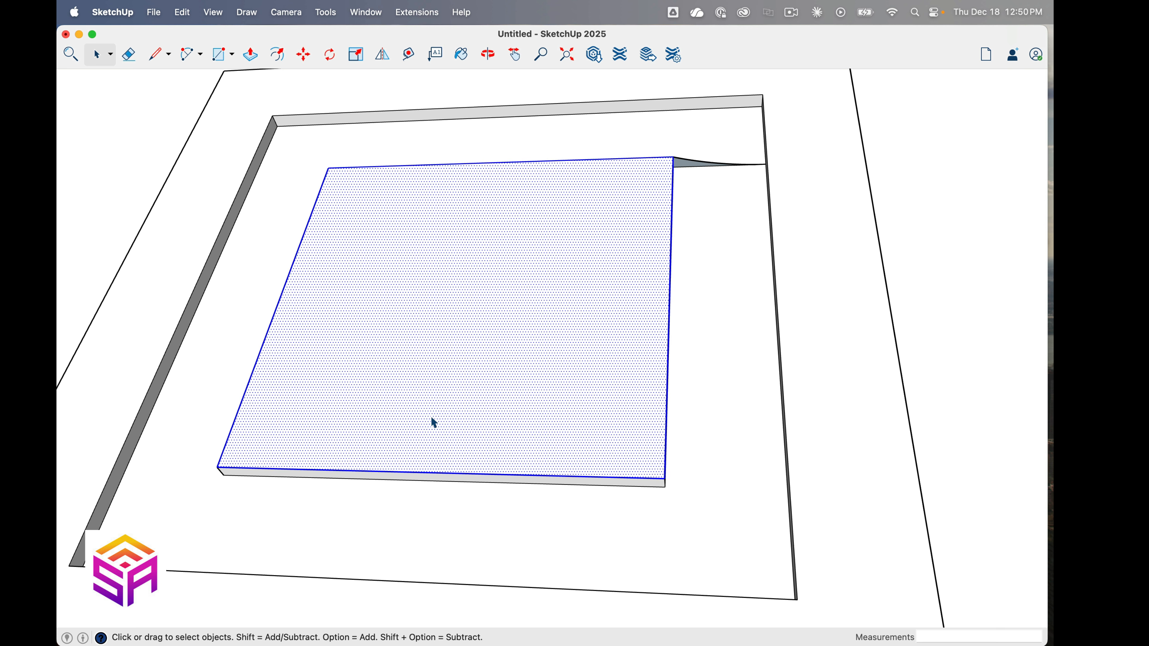
shift+click(495, 329)
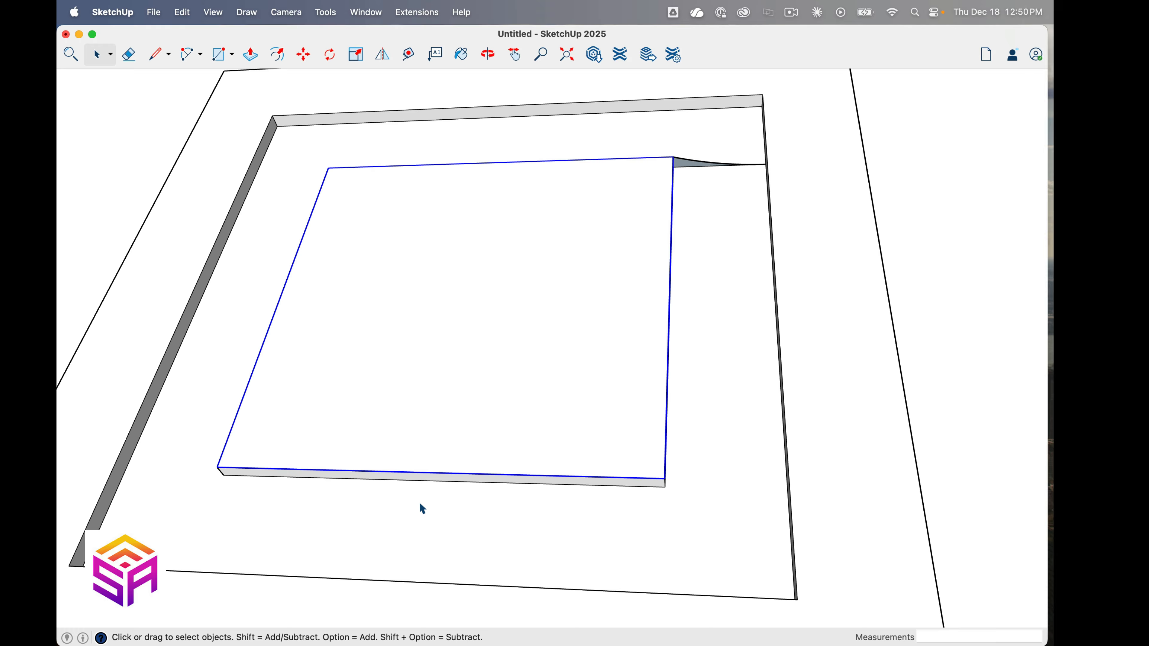
click(340, 12)
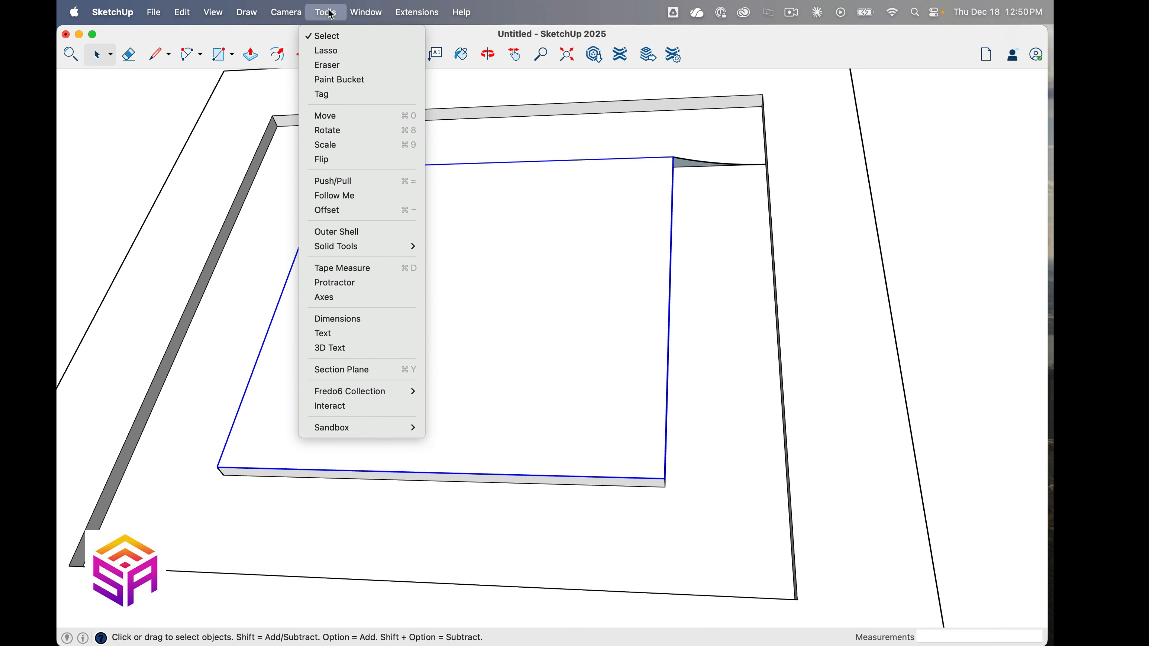
click(348, 192)
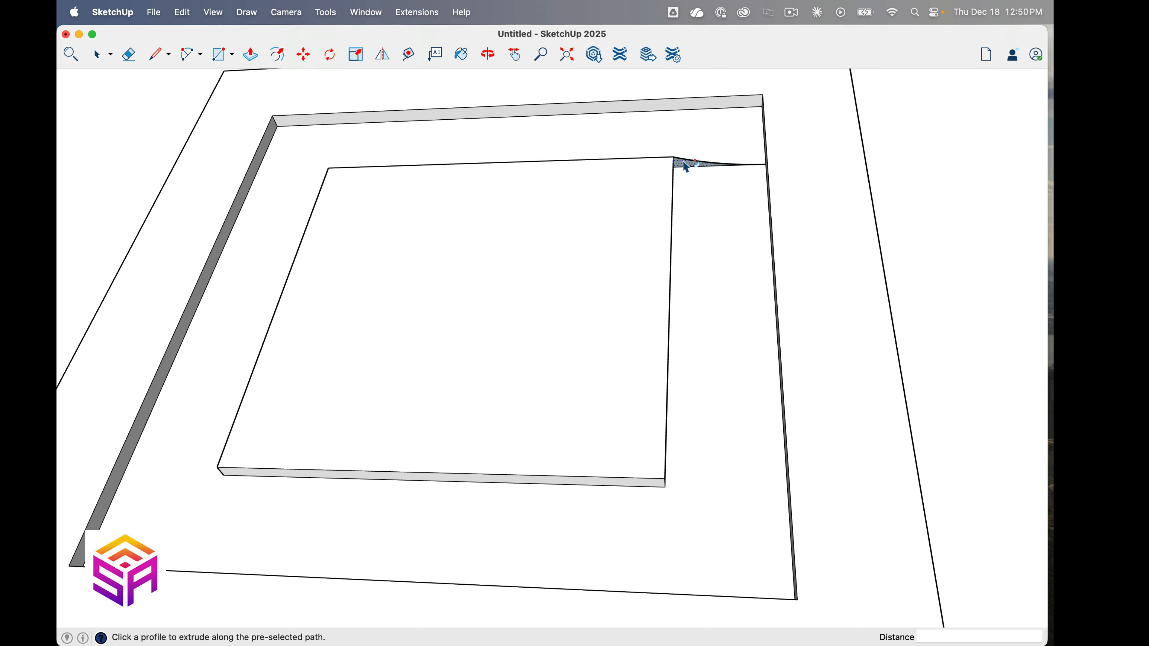
click(683, 158)
key(space)
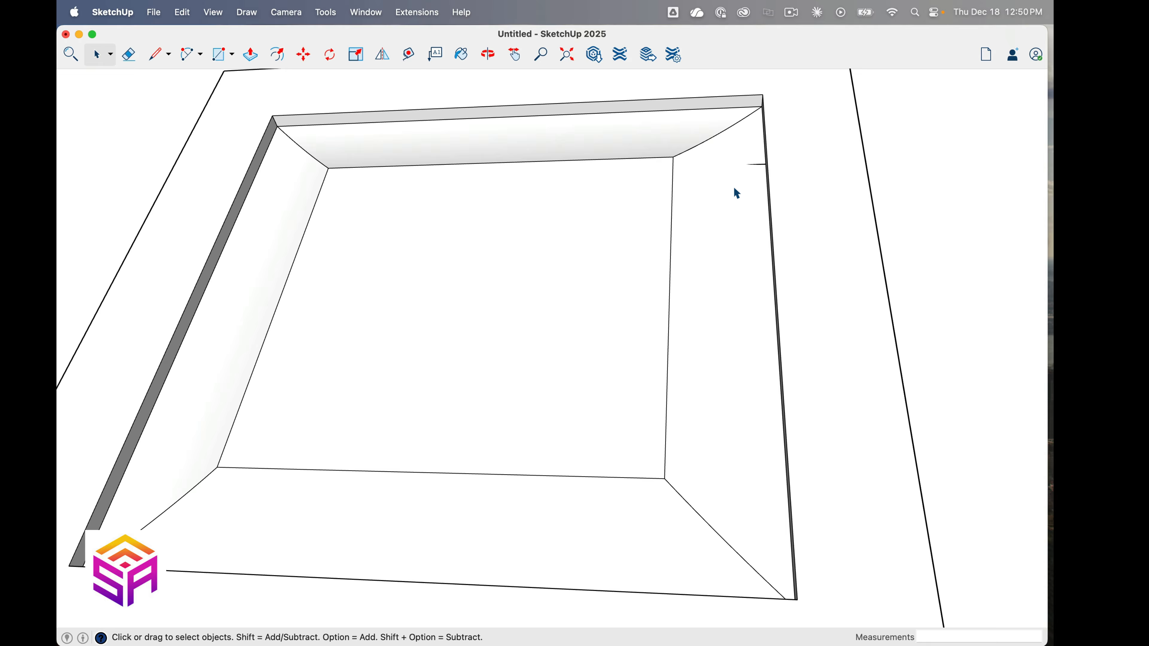
Remove the short leftover profile edge on the curved bevel beside the frame's inner edge.
drag(705, 153, 820, 199)
click(759, 166)
scroll(762, 171, up, 5)
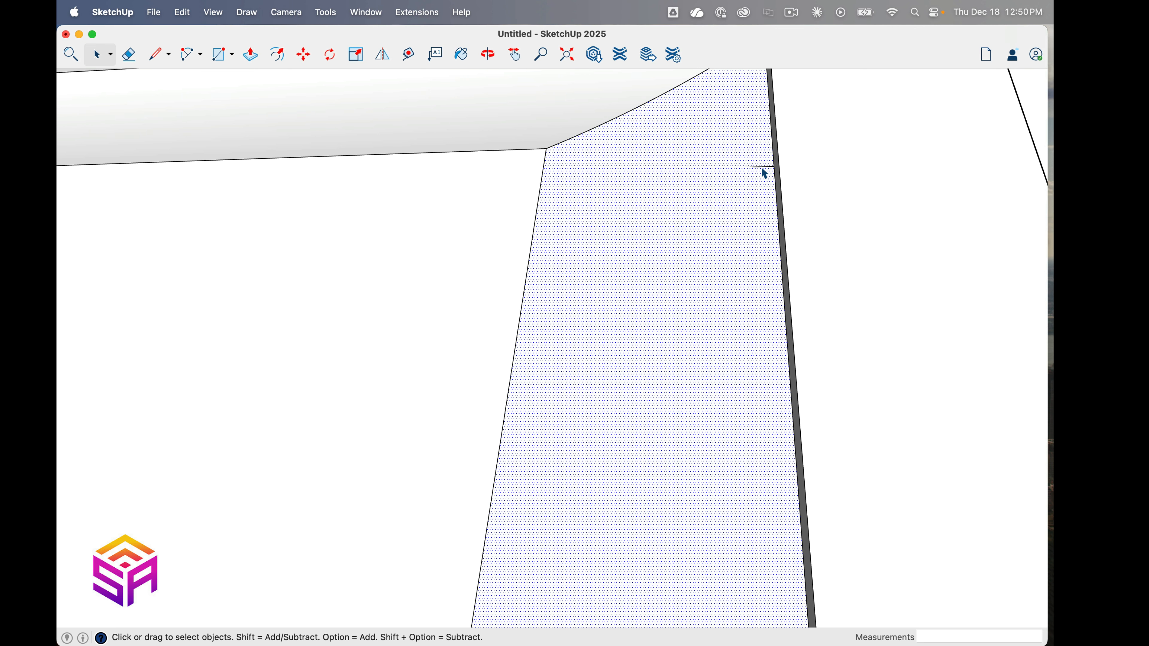
scroll(808, 257, up, 5)
scroll(808, 257, down, 10)
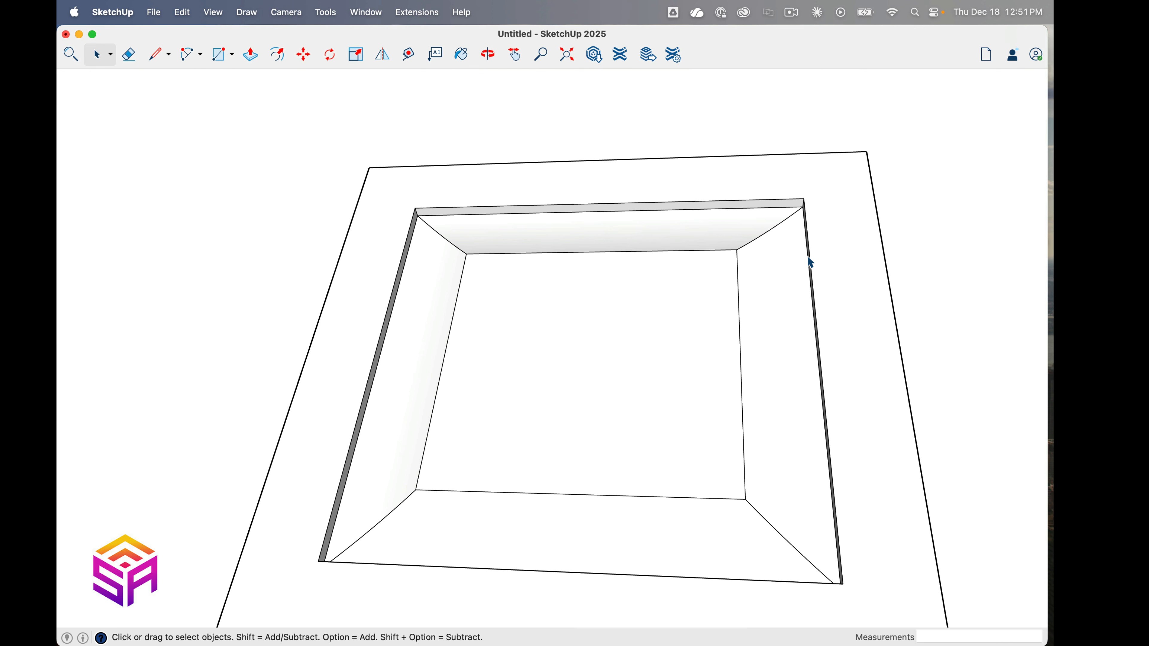
middle_drag(808, 257, 505, 453)
drag(564, 256, 302, 337)
mouse_move(531, 207)
mouse_down()
mouse_move(462, 229)
mouse_move(502, 229)
mouse_up()
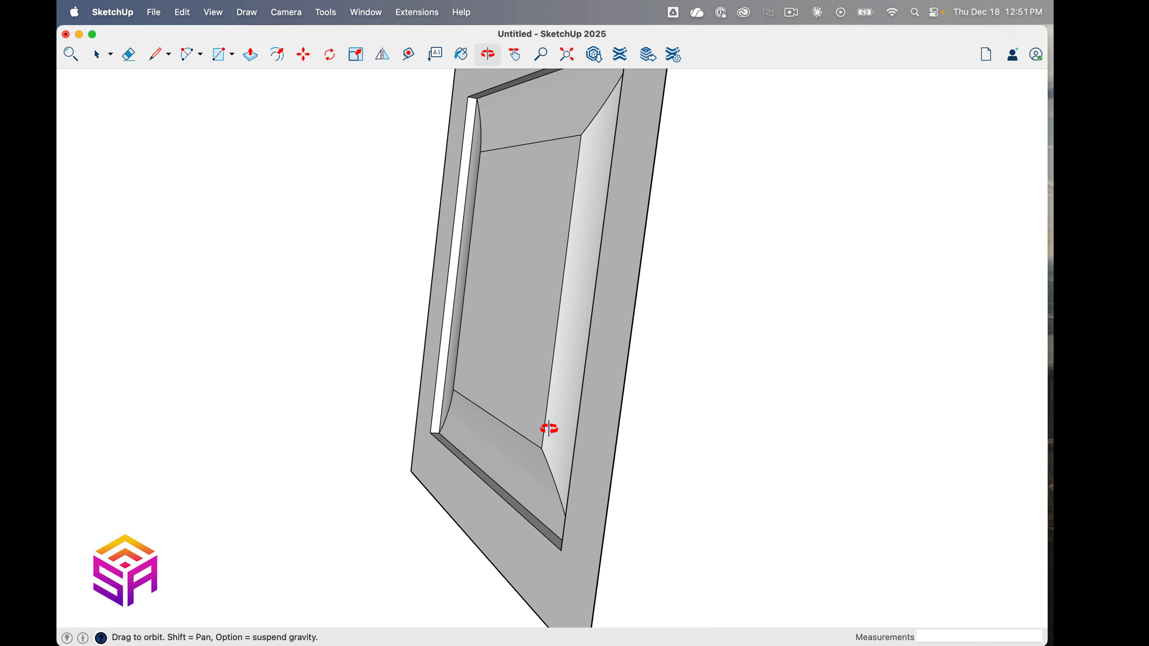
drag(510, 475, 794, 449)
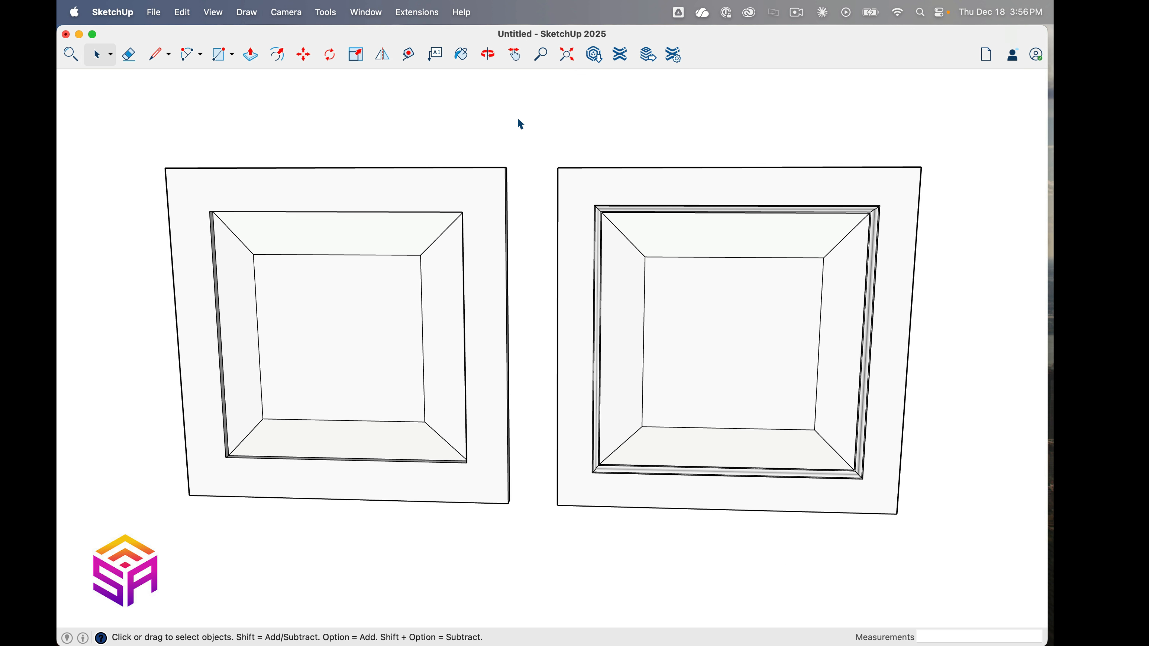
Paint both finished cabinet doors with the dark reddish-brown material from the Wood collection.
click(462, 55)
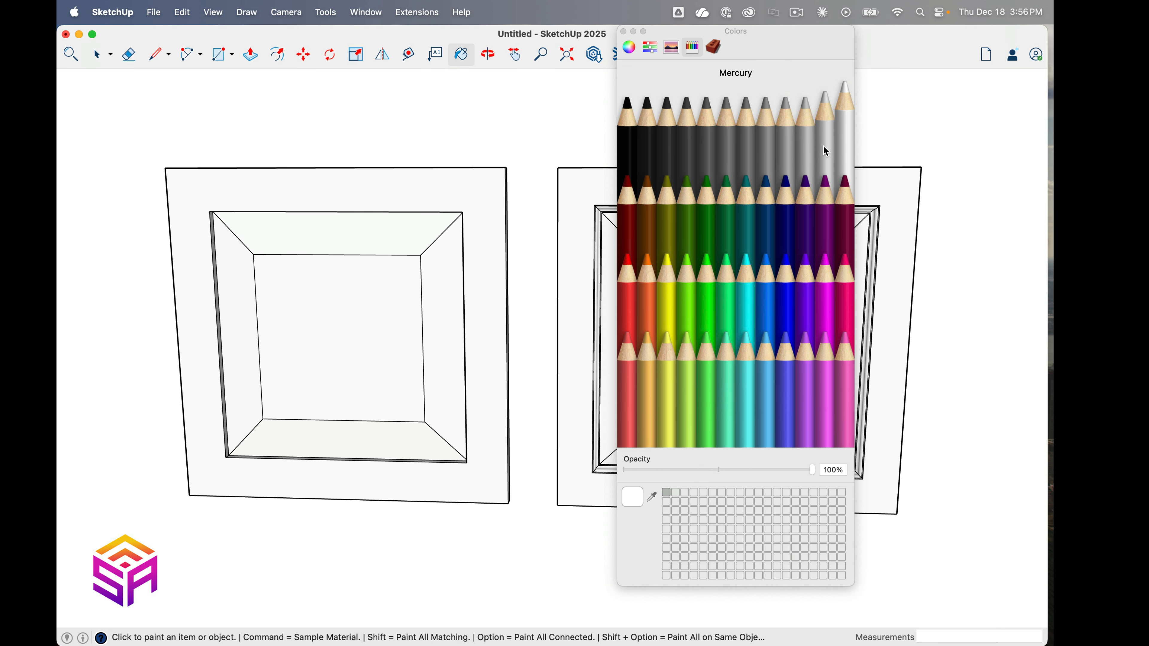
click(714, 48)
click(813, 96)
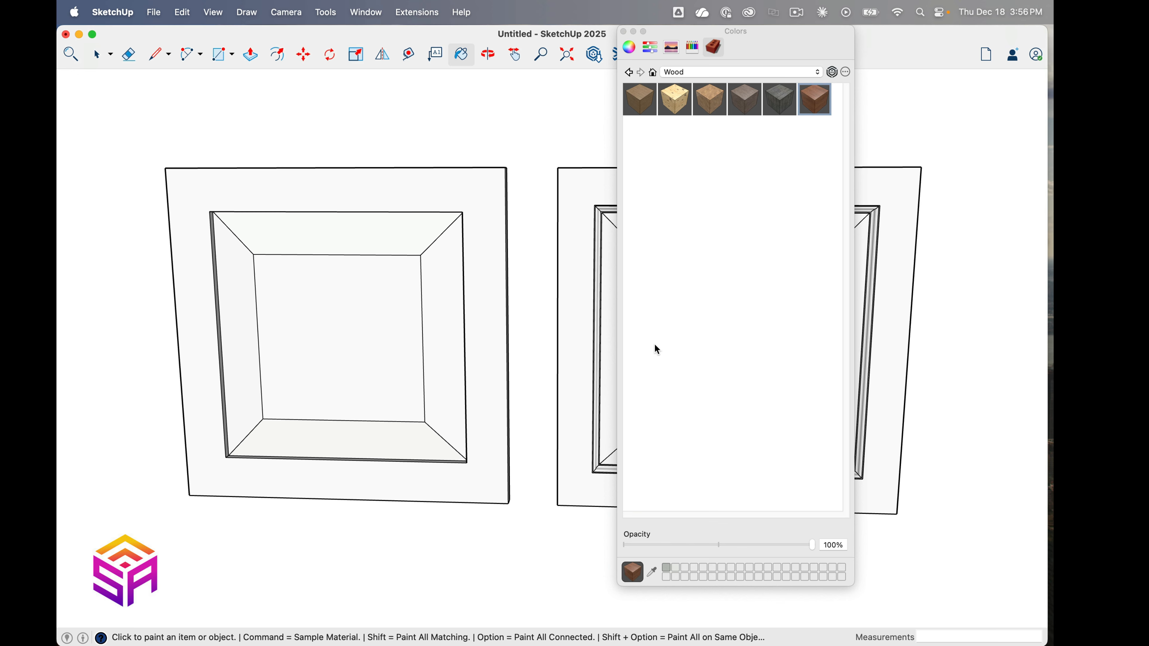
click(623, 32)
click(418, 193)
click(654, 187)
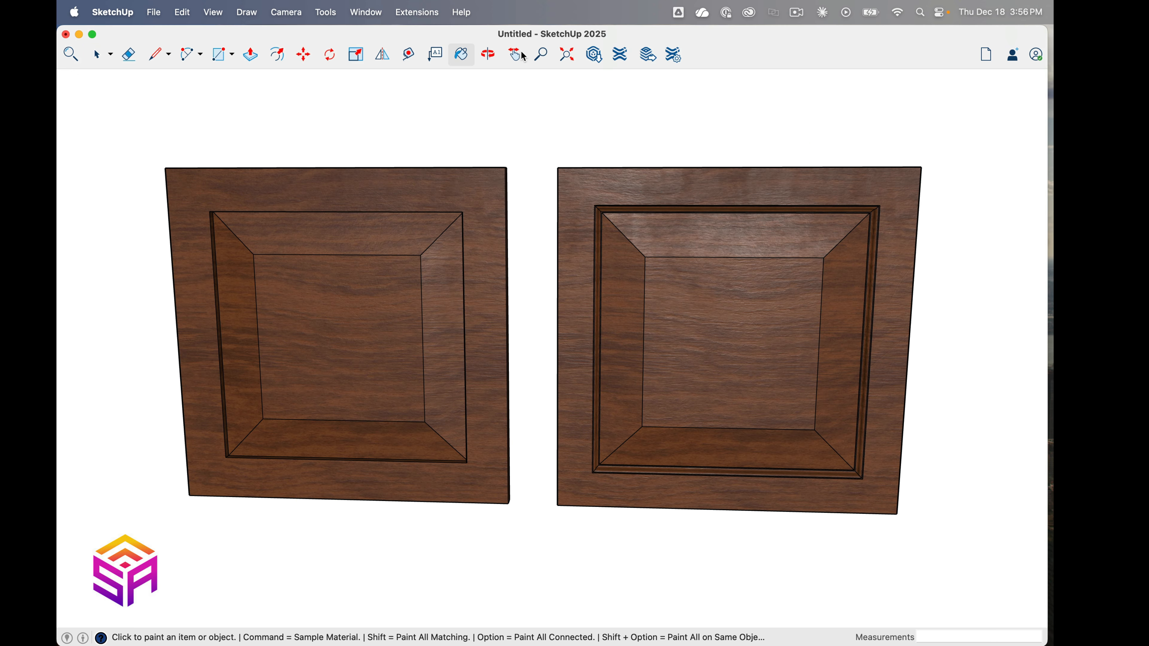
click(488, 54)
drag(859, 441, 618, 222)
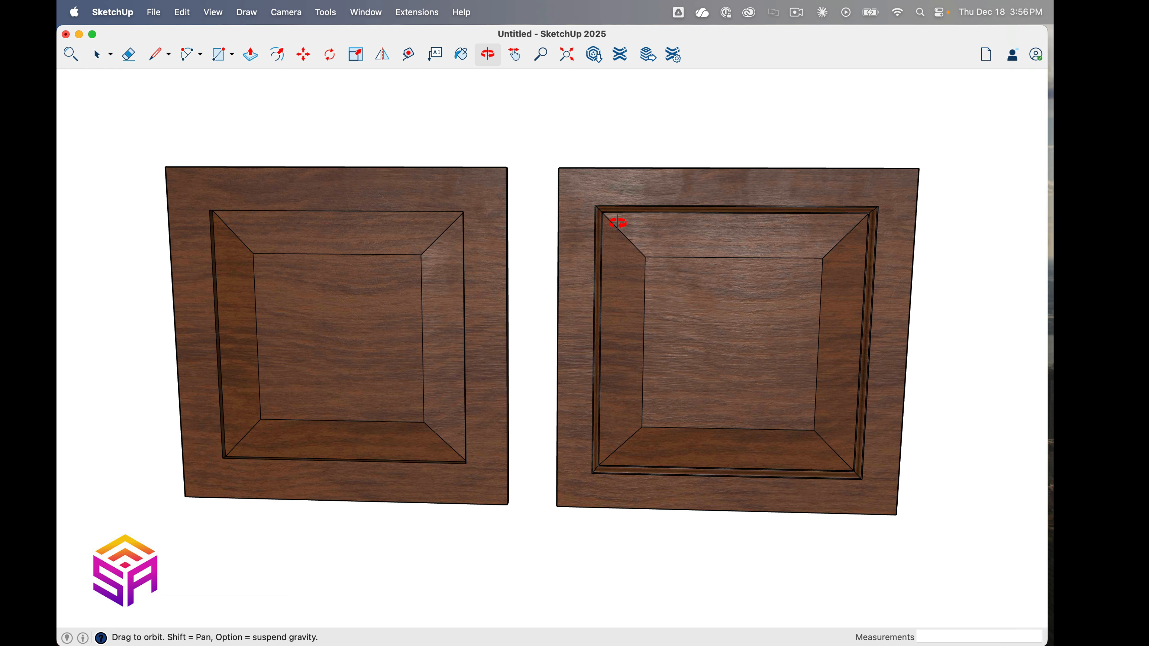